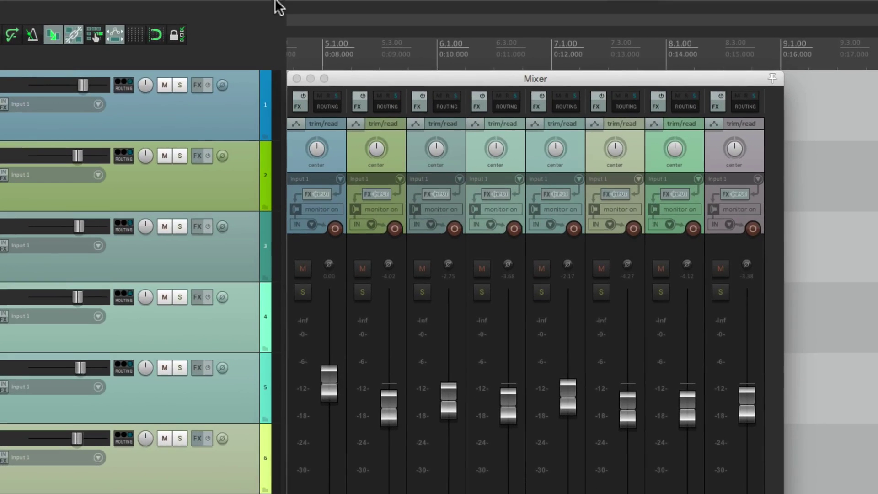
# Step: Try the Small Full Meter track panel layout, then switch the track panels back to Large
pyautogui.moveTo(261, 2)
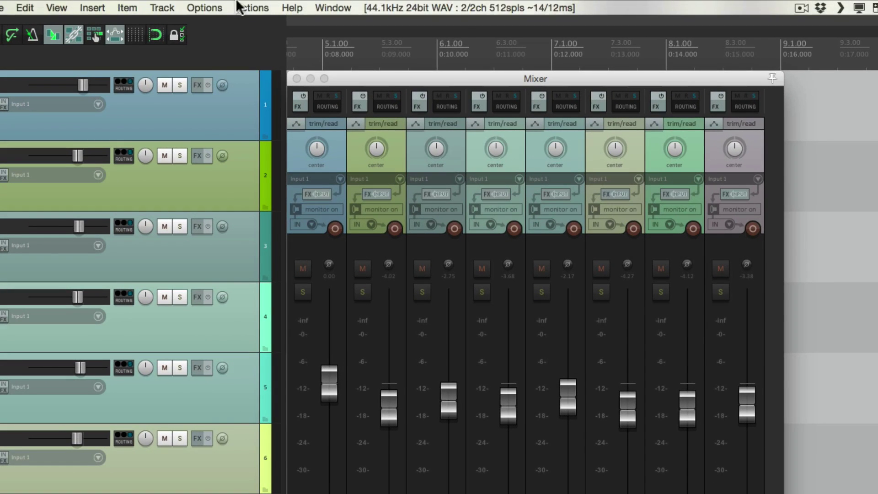
pyautogui.click(219, 6)
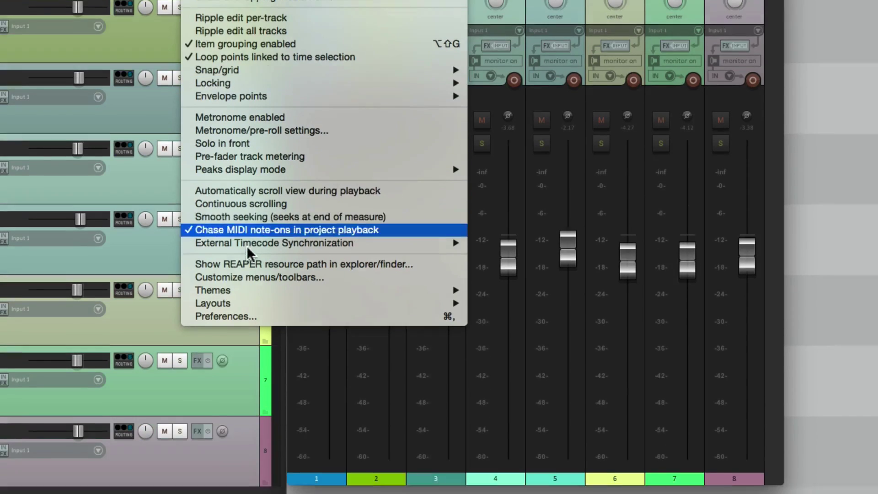
pyautogui.moveTo(237, 452)
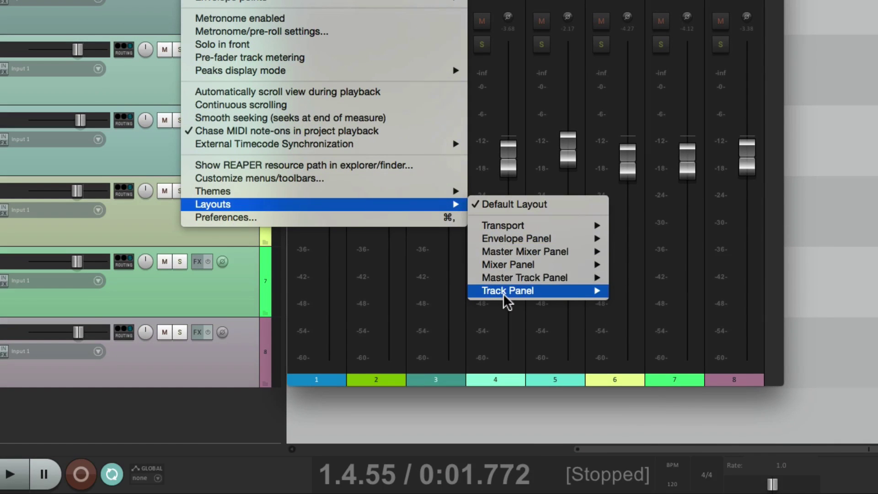
pyautogui.moveTo(503, 295)
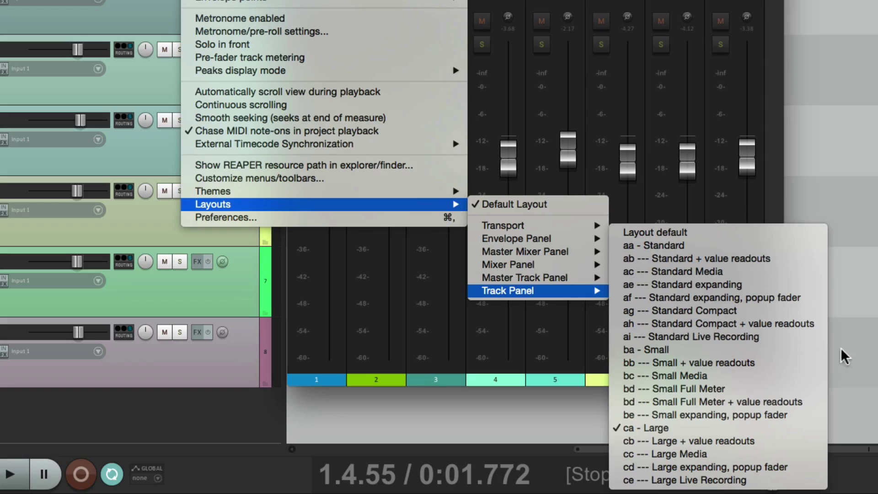
pyautogui.click(776, 389)
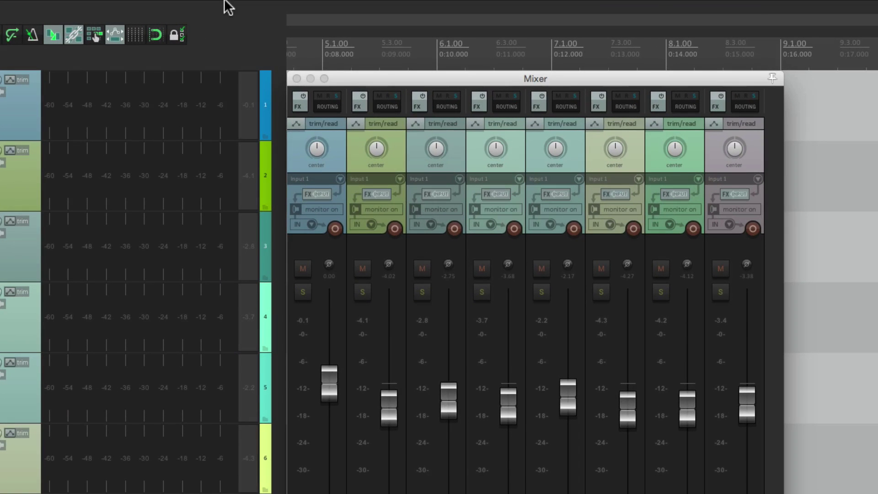
pyautogui.click(215, 6)
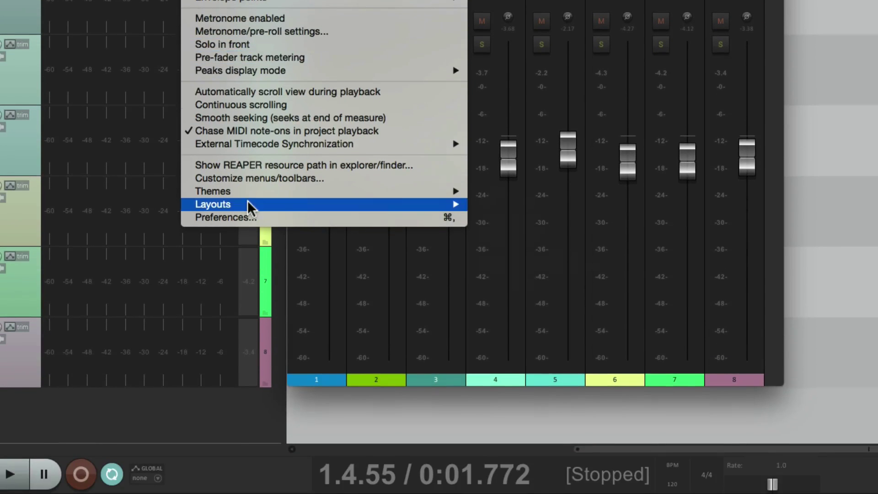
pyautogui.moveTo(265, 207)
pyautogui.moveTo(530, 293)
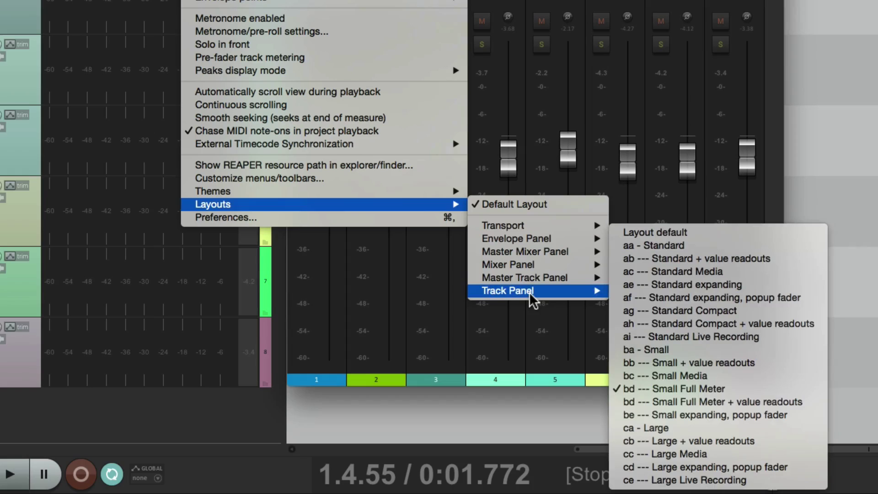
pyautogui.click(701, 430)
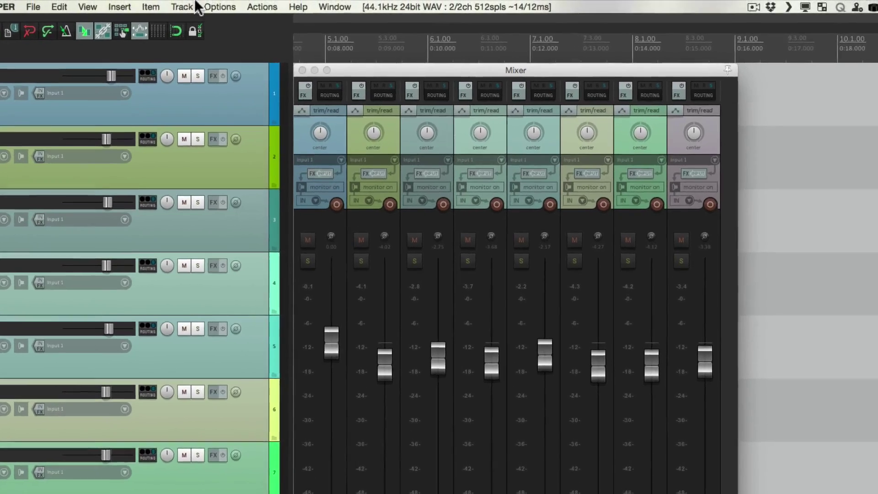
# Step: Switch the mixer to 'bc --- Small Full Meter' and check its meters during brief playback
pyautogui.click(236, 6)
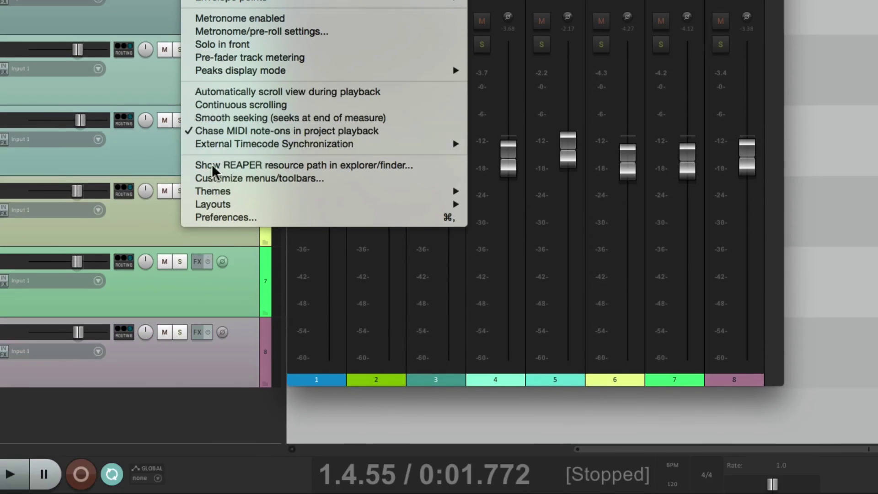
pyautogui.moveTo(205, 451)
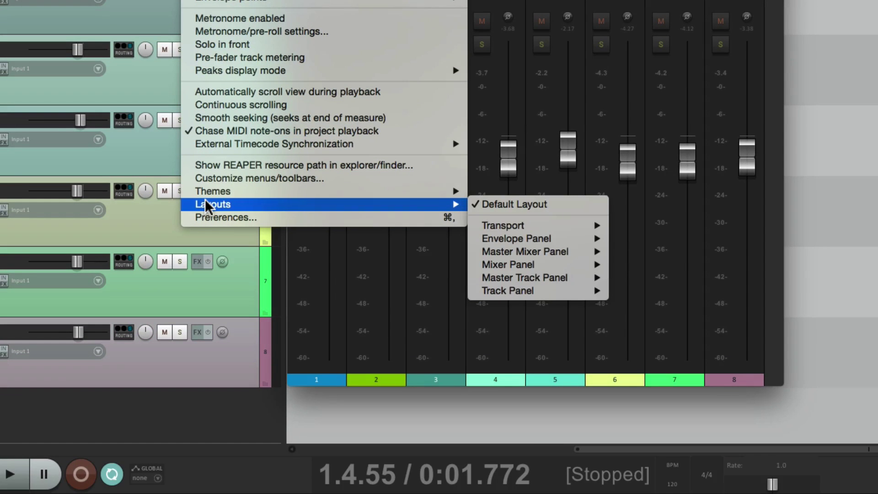
pyautogui.moveTo(572, 264)
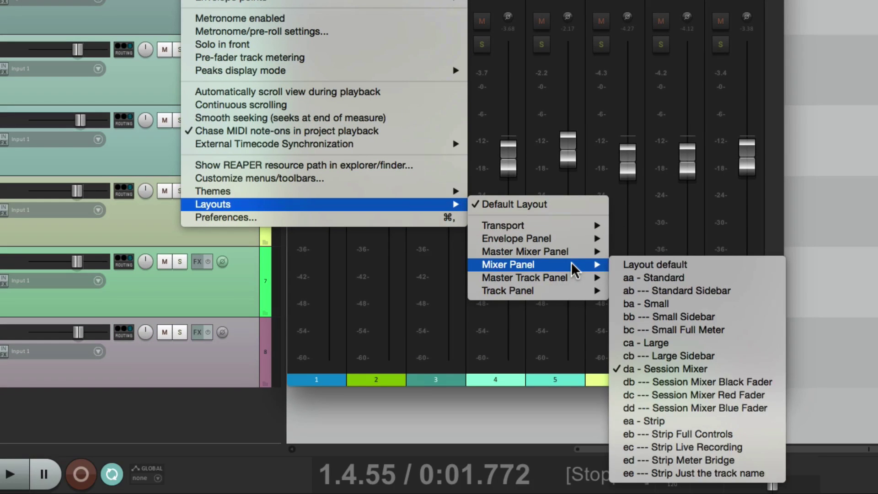
pyautogui.click(740, 329)
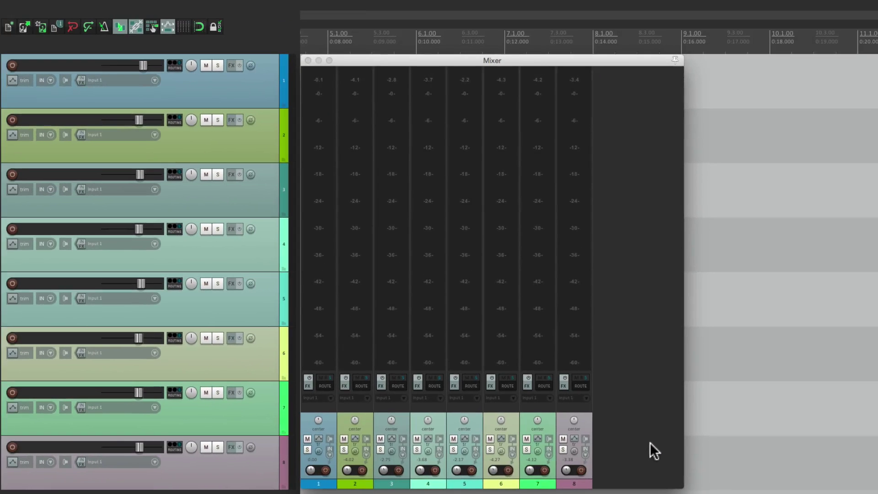
pyautogui.press('space')
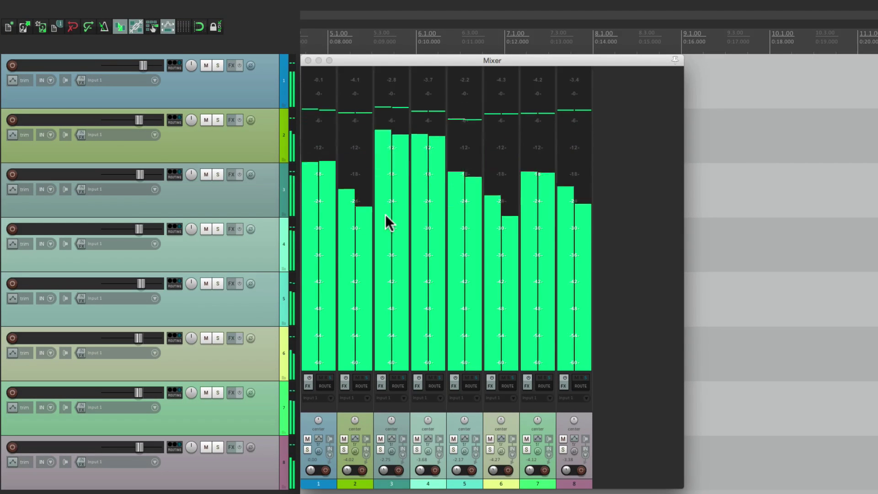
pyautogui.press('space')
# Step: Switch the mixer to 'ea - Strip' and check its meters during playback
pyautogui.click(184, 8)
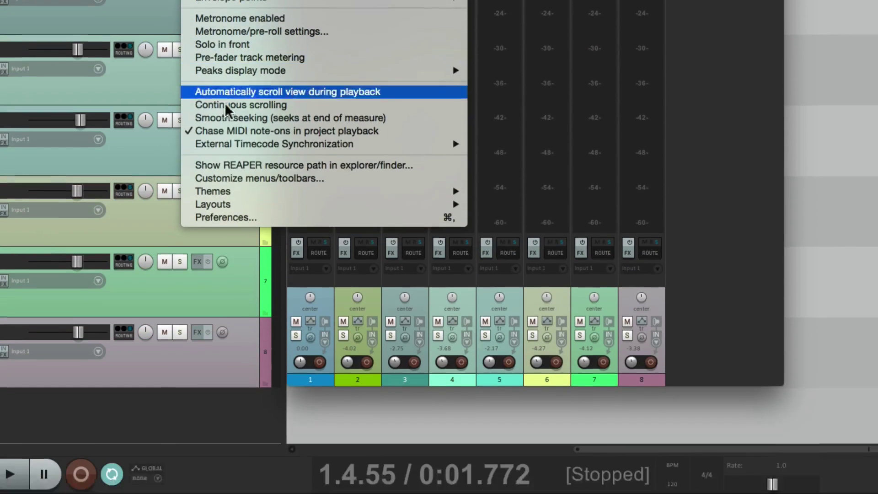
pyautogui.moveTo(211, 204)
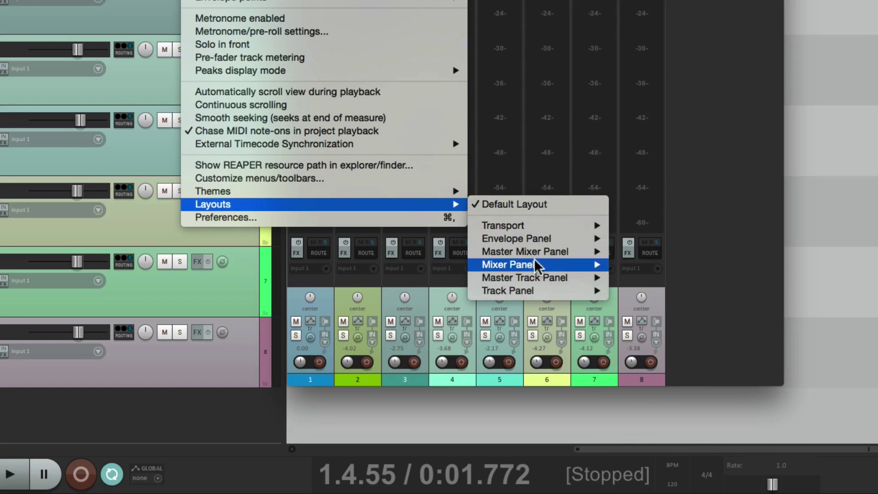
pyautogui.moveTo(533, 264)
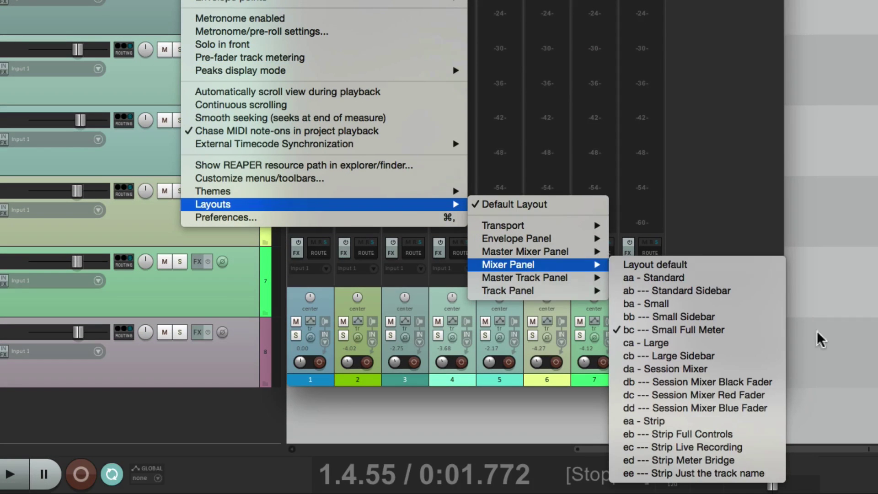
pyautogui.click(751, 419)
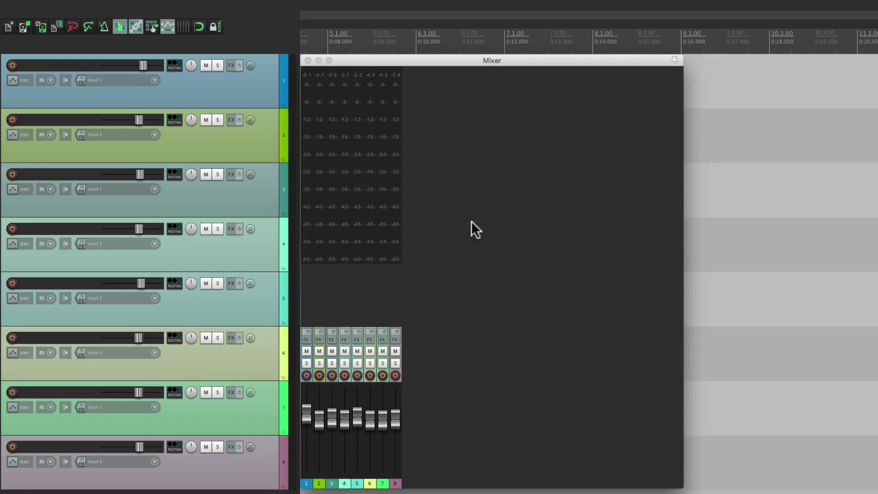
pyautogui.press('space')
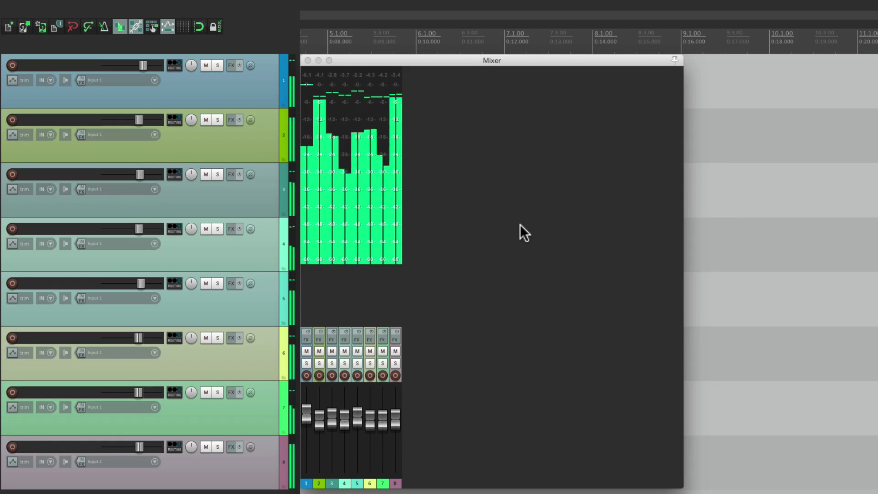
pyautogui.press('space')
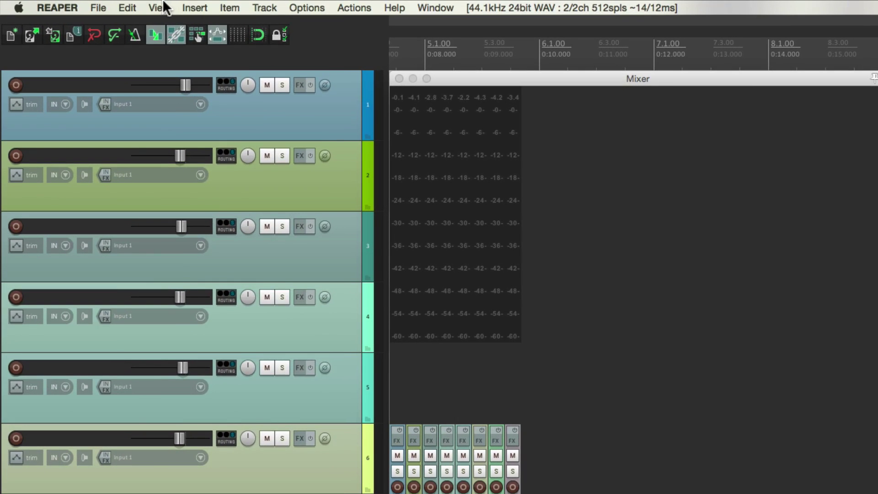
# Step: In Screensets/Layouts, try Small Full Meter on the Track Panel, then restore Large
pyautogui.click(160, 7)
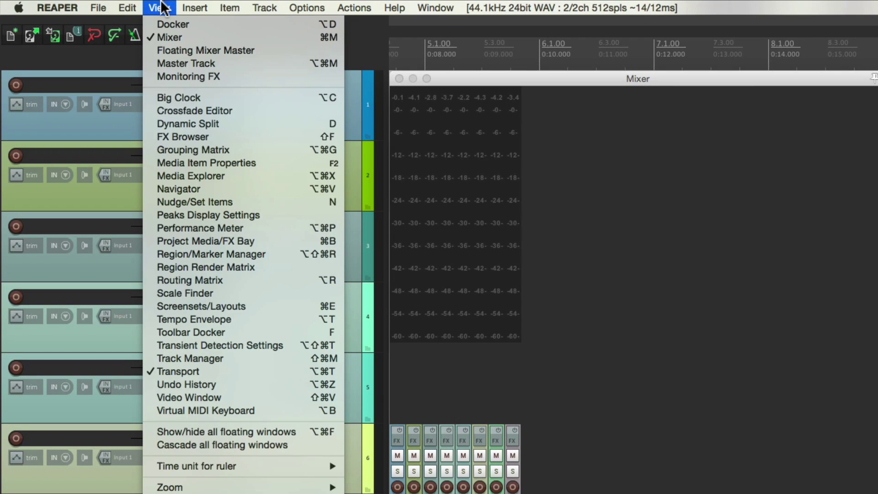
pyautogui.click(151, 306)
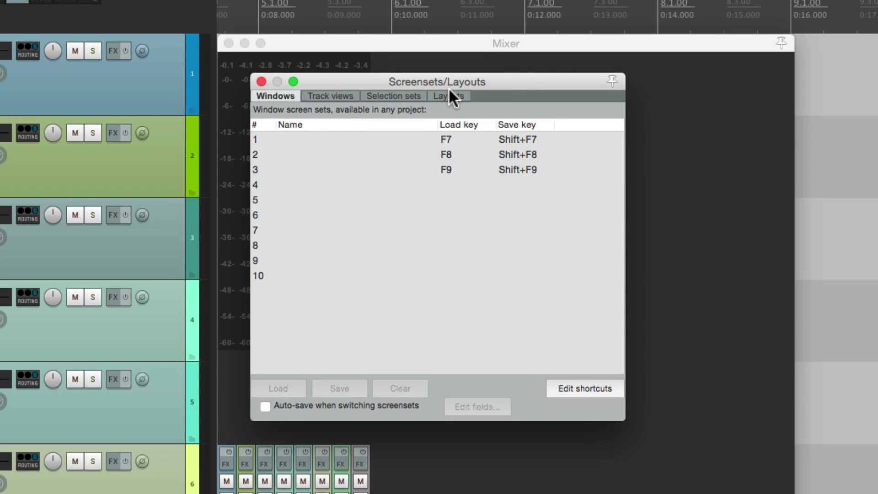
pyautogui.click(449, 94)
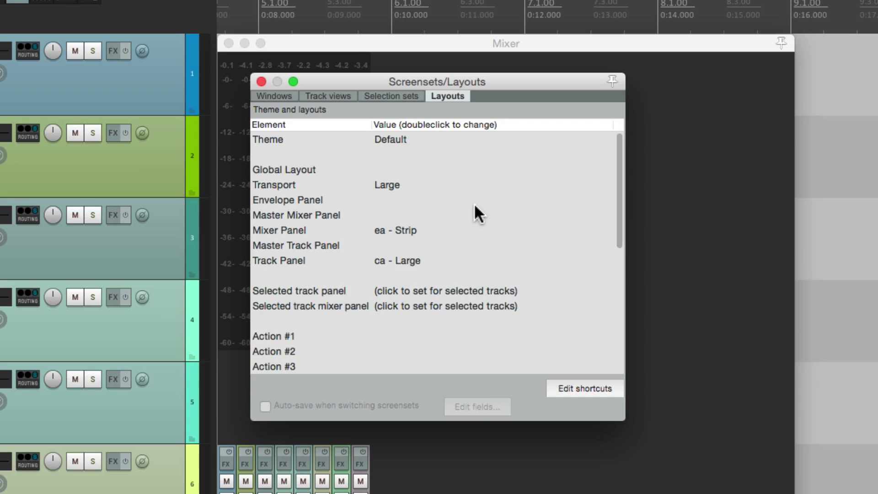
pyautogui.doubleClick(403, 257)
pyautogui.click(402, 256)
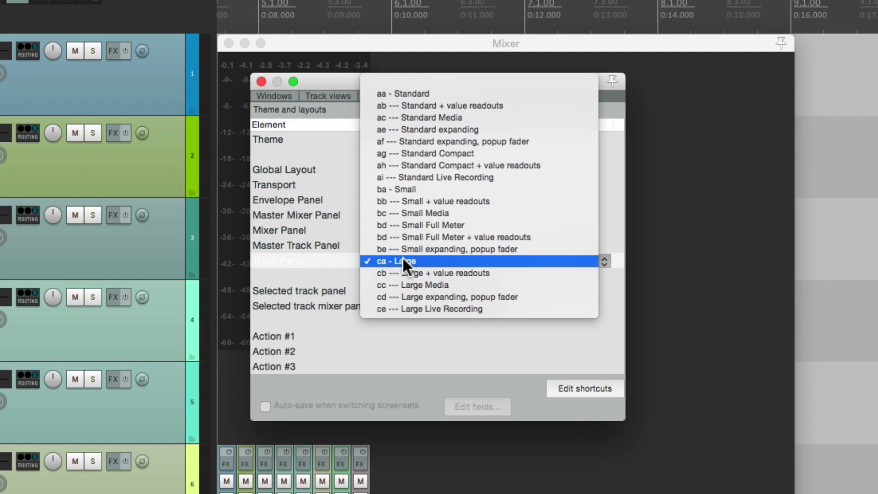
pyautogui.click(453, 225)
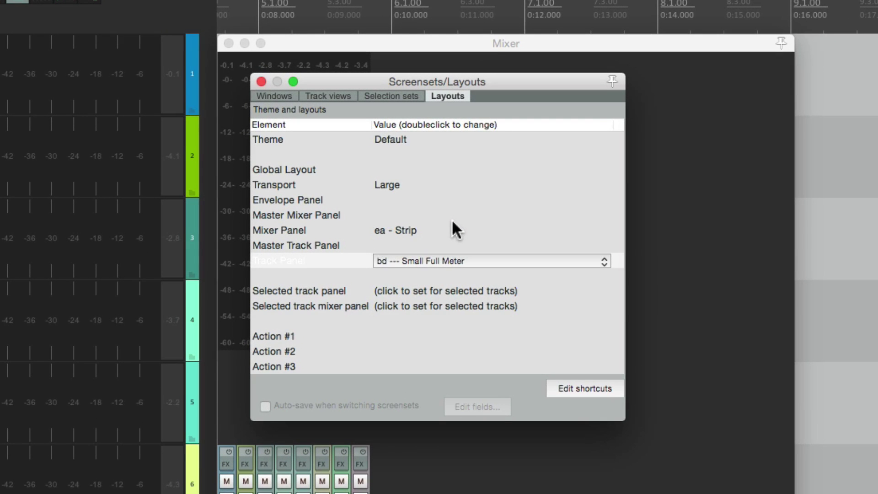
pyautogui.click(446, 260)
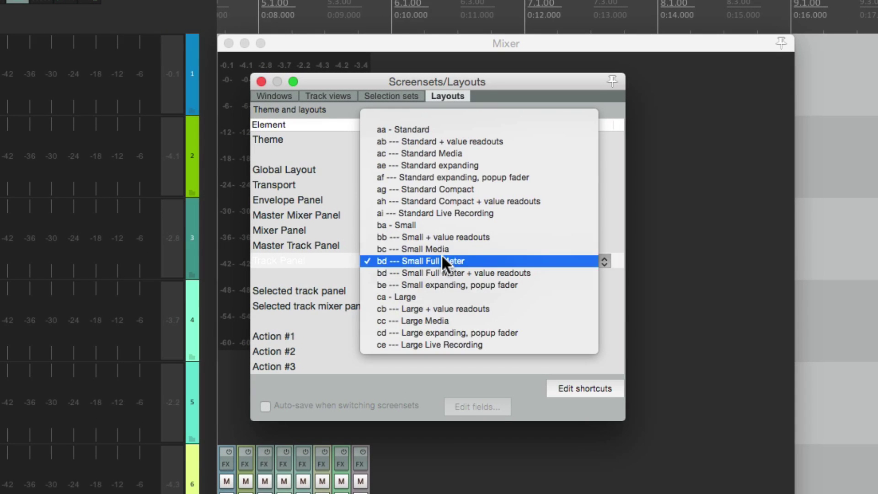
pyautogui.click(446, 297)
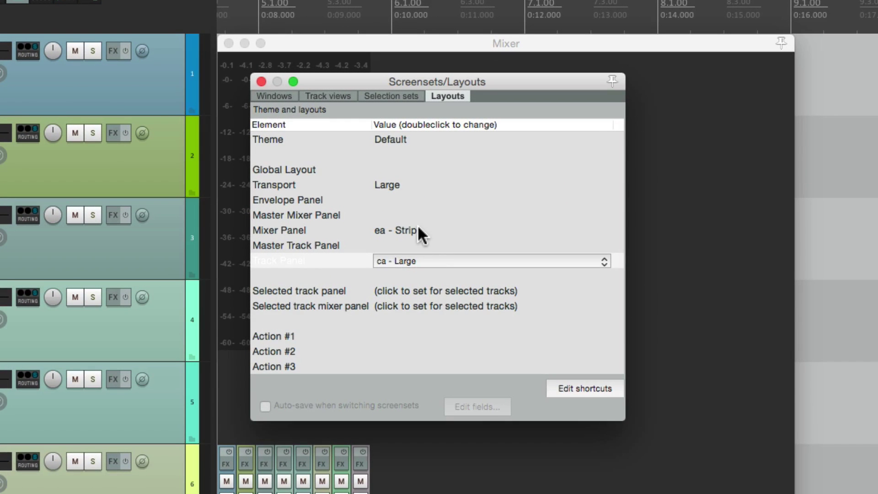
# Step: Set the Mixer Panel to 'da - Session Mixer', compare Small Full Meter, then restore Session Mixer
pyautogui.doubleClick(418, 227)
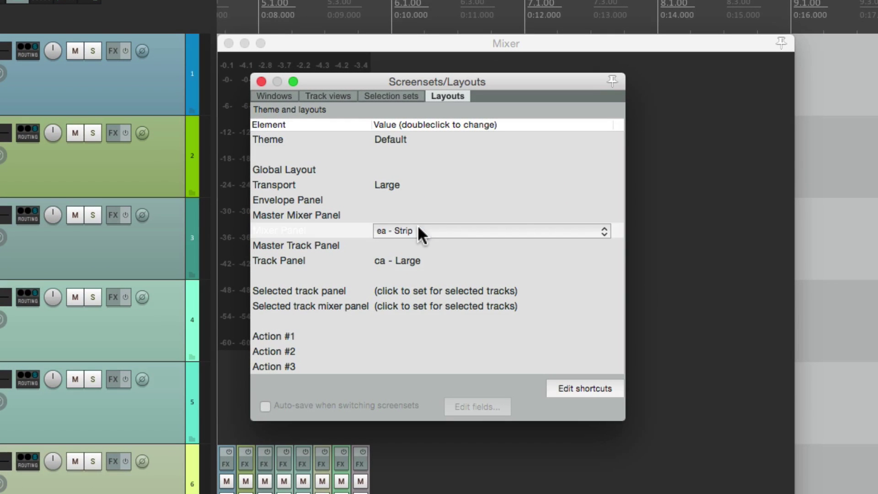
pyautogui.click(455, 230)
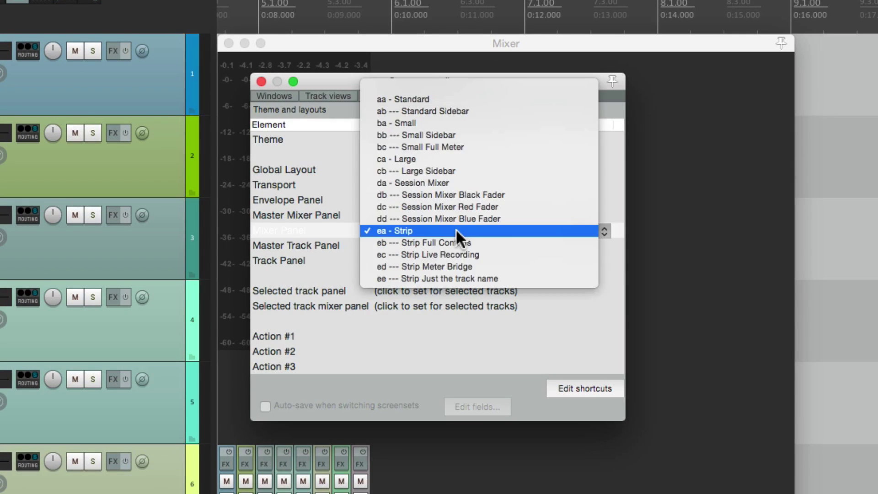
pyautogui.click(463, 183)
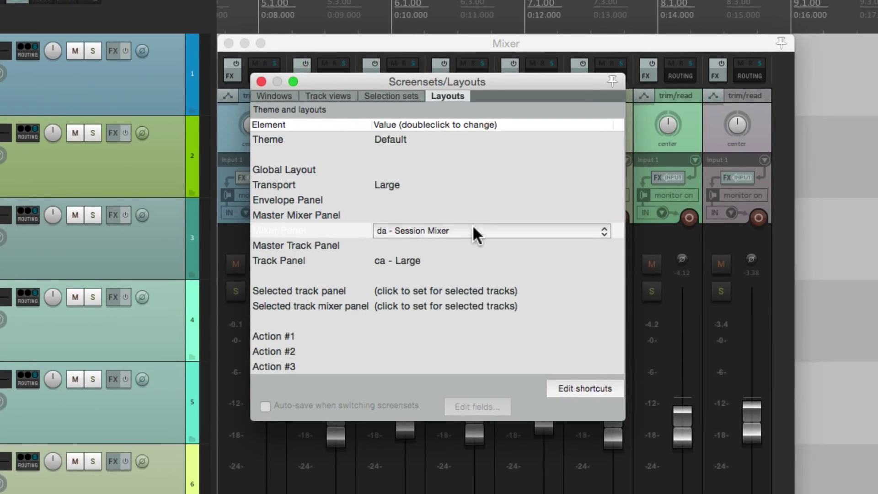
pyautogui.click(474, 224)
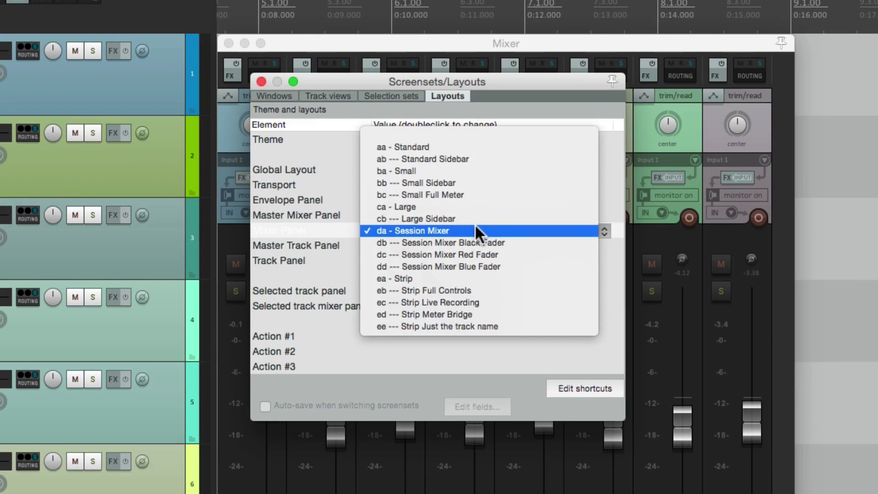
pyautogui.click(475, 187)
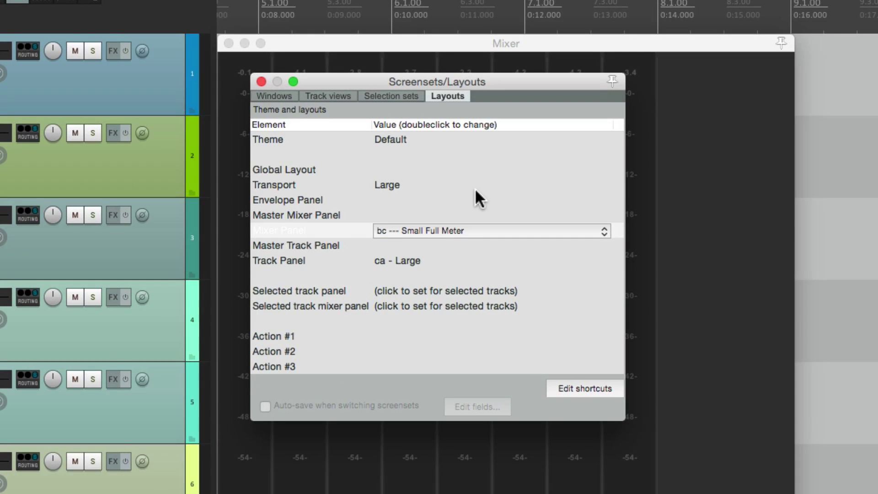
pyautogui.click(473, 226)
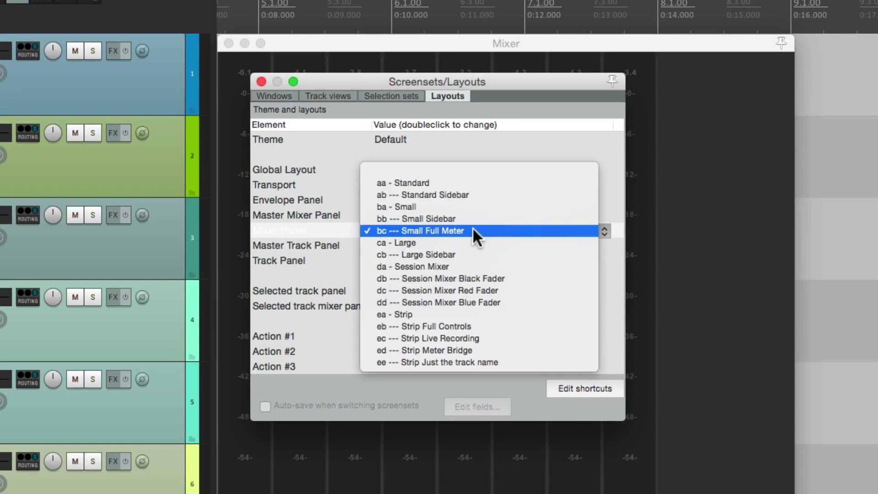
pyautogui.click(473, 263)
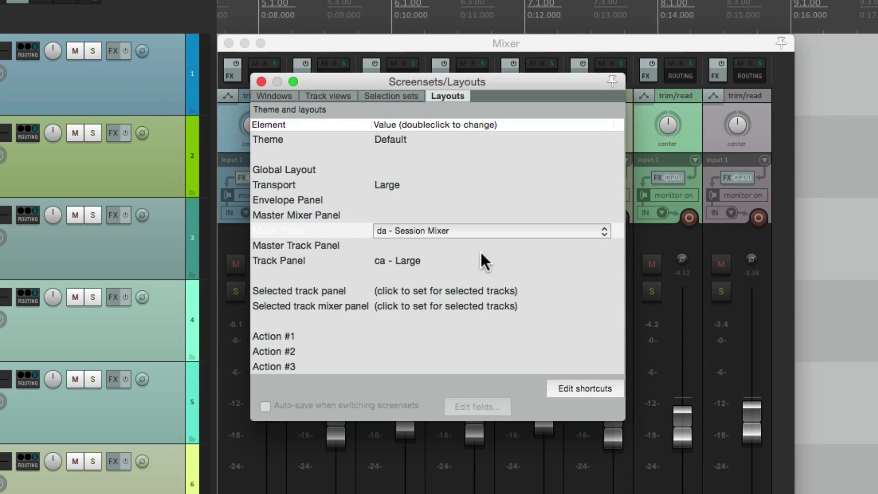
# Step: Assign layout Action #1 to Track Panel with the 'ca - Large' layout
pyautogui.scroll(-3, 496, 277)
pyautogui.scroll(-1, 496, 271)
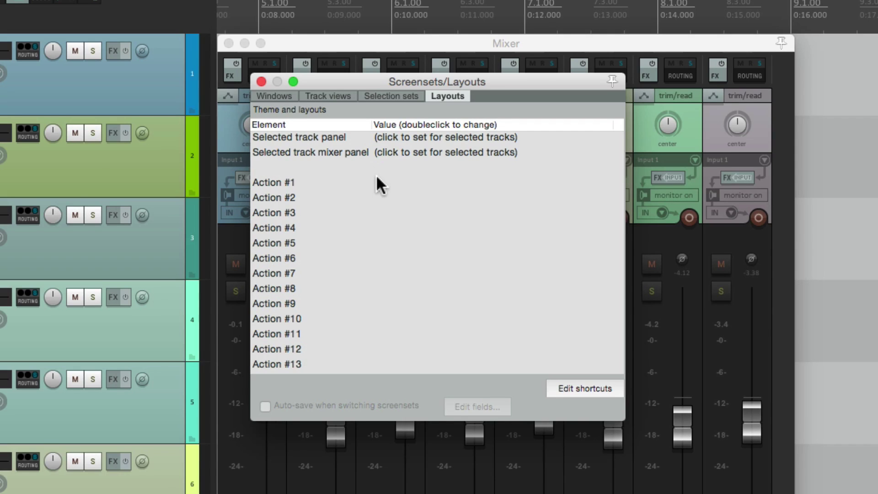
pyautogui.doubleClick(390, 179)
pyautogui.click(390, 183)
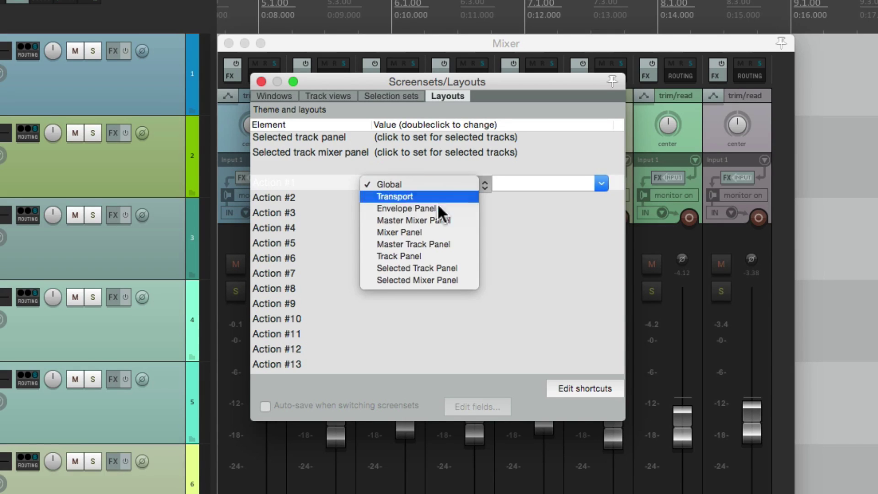
pyautogui.click(433, 254)
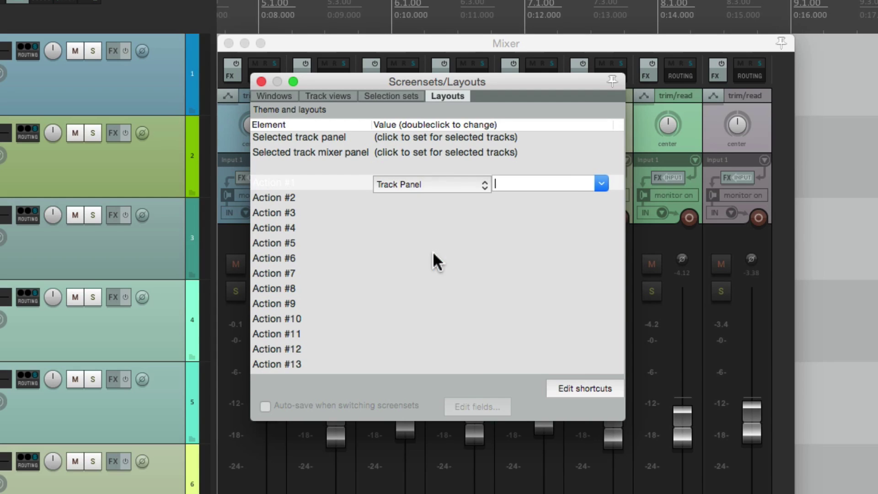
pyautogui.click(601, 184)
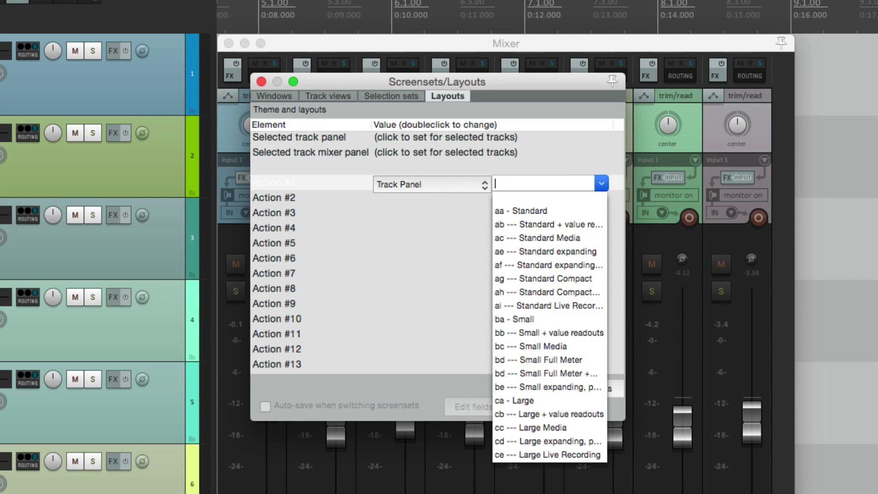
pyautogui.click(566, 401)
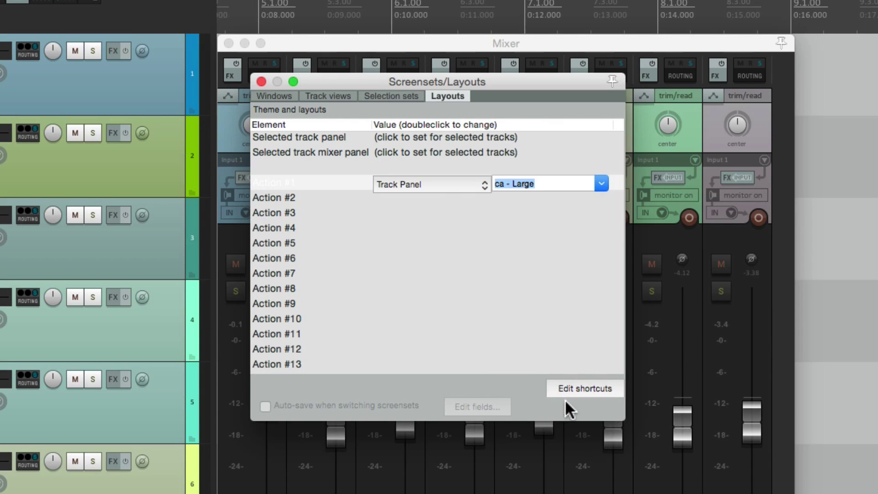
# Step: Assign layout Action #2 to Track Panel with the 'bd --- Small Full Meter' layout
pyautogui.doubleClick(426, 198)
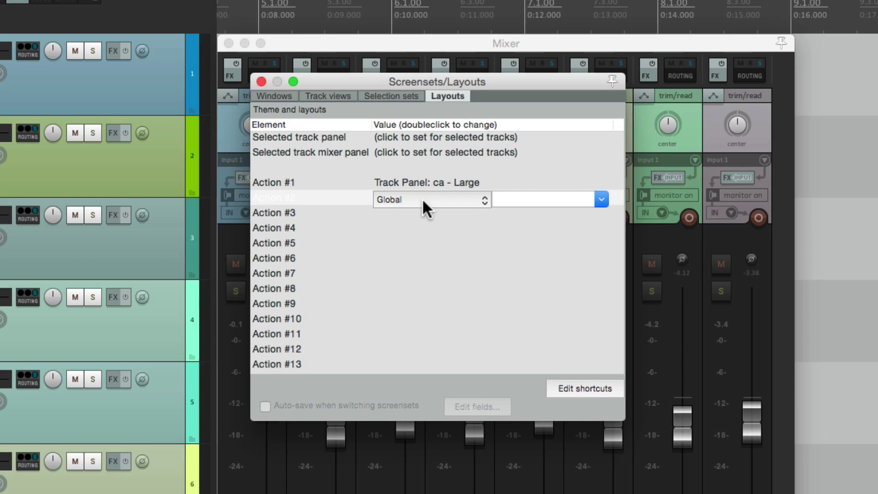
pyautogui.click(422, 199)
pyautogui.click(420, 271)
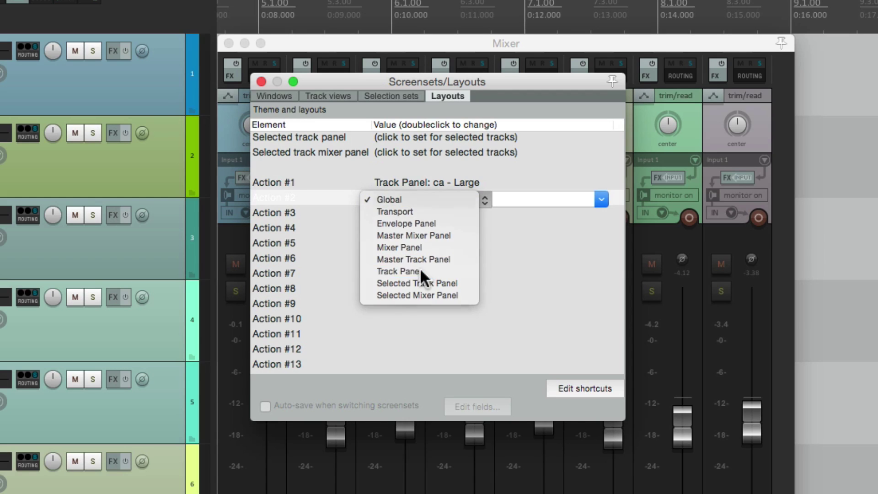
pyautogui.click(601, 199)
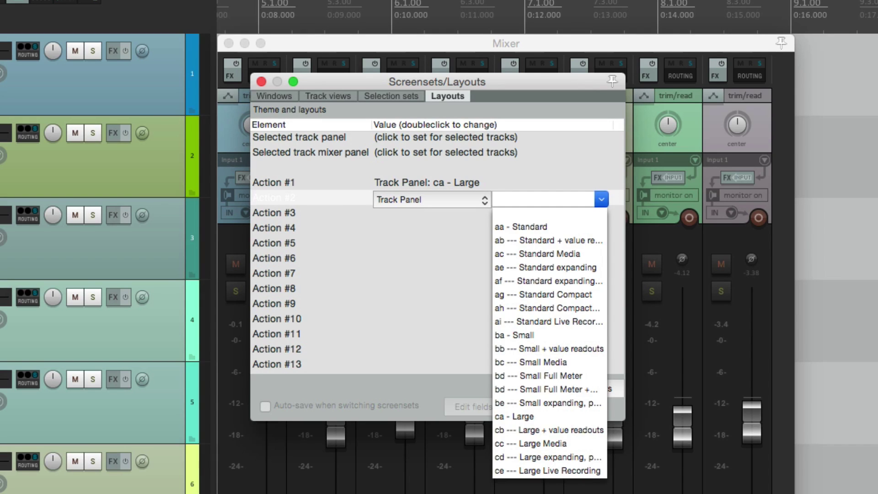
pyautogui.click(567, 376)
pyautogui.click(415, 283)
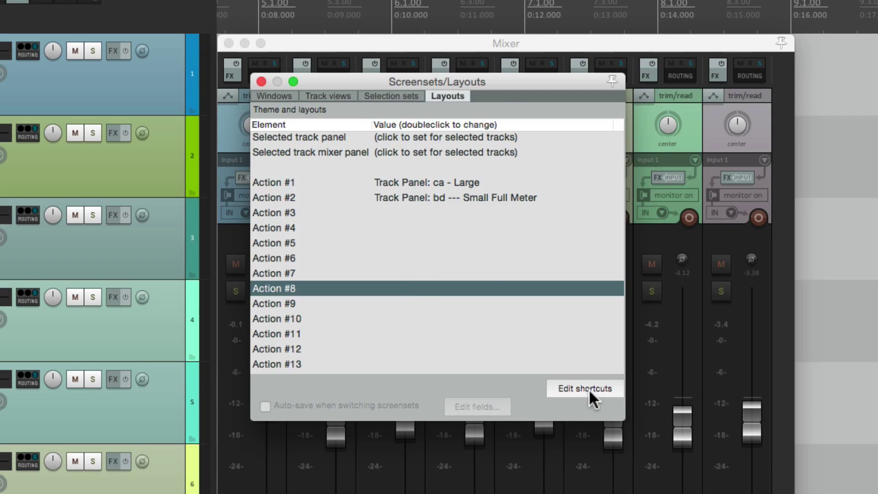
# Step: Run 'Layout: apply custom layout' #01 and #02 alternately, toggling track panels between Large and Small Full Meter
pyautogui.click(585, 388)
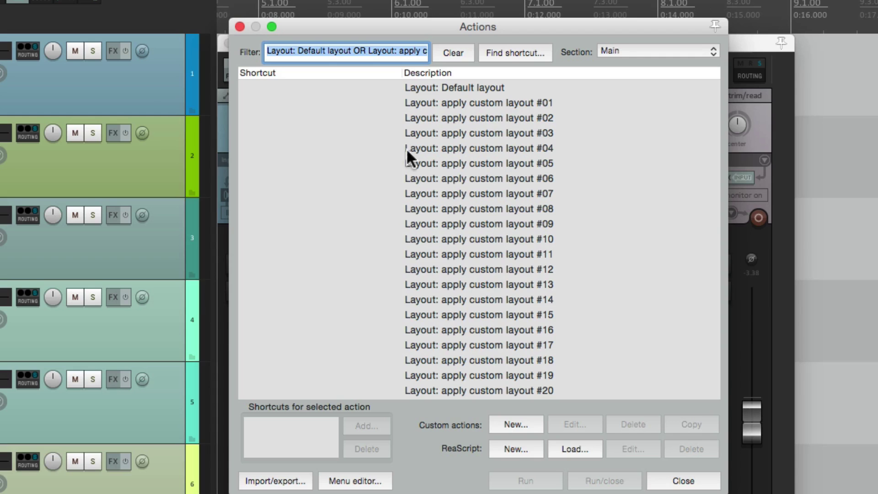
pyautogui.click(471, 105)
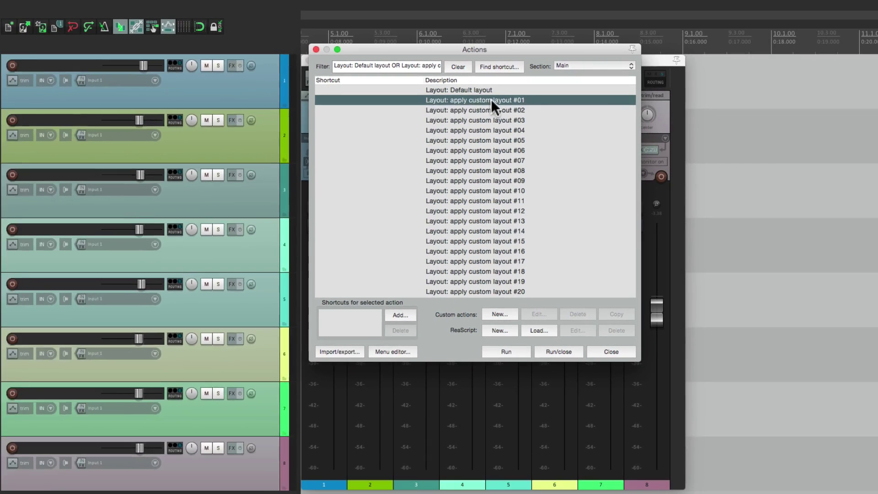
pyautogui.press('Down')
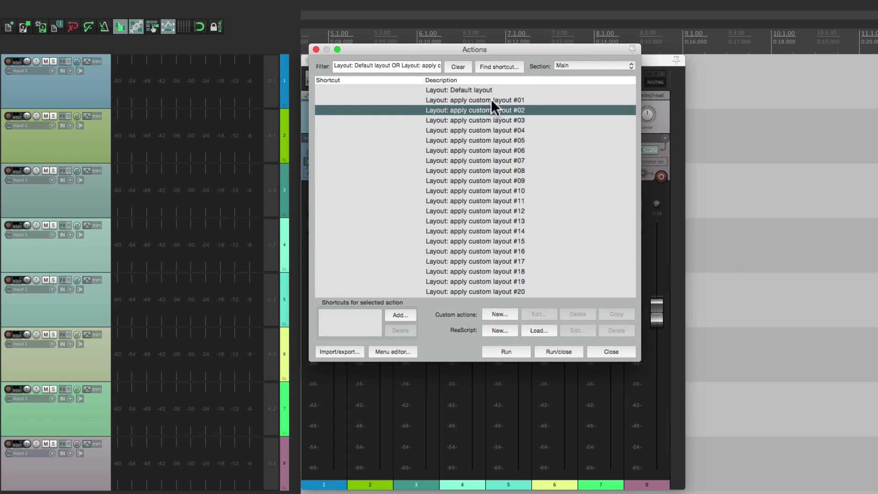
pyautogui.press('Up')
pyautogui.press('Return')
pyautogui.press('Down')
pyautogui.press('Return')
pyautogui.press('Up')
pyautogui.press('Return')
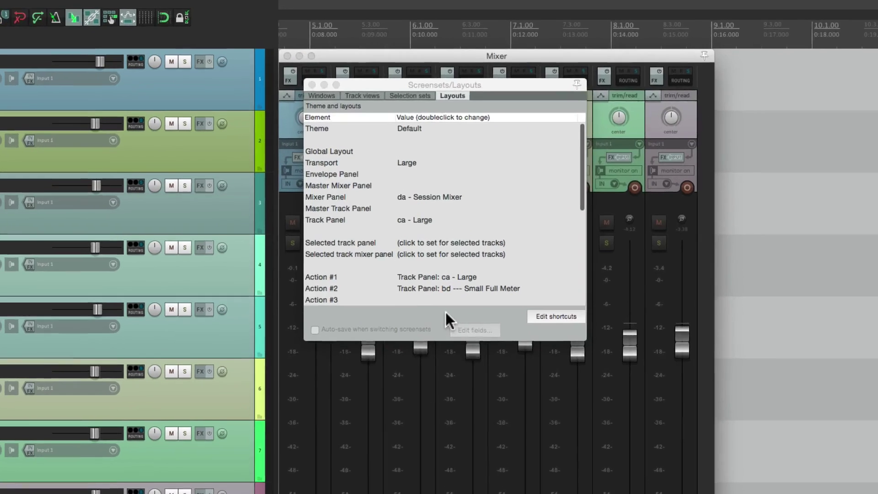
# Step: Assign layout Action #3 to Mixer Panel with 'da - Session Mixer'
pyautogui.scroll(-4, 489, 333)
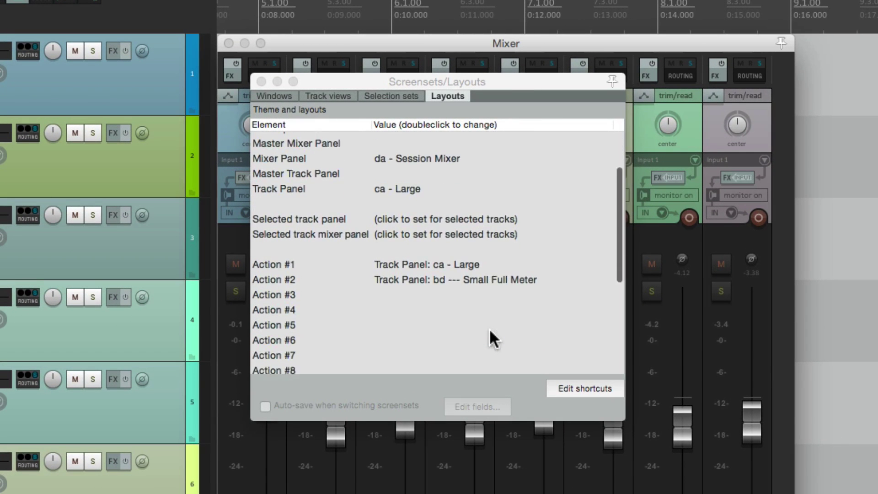
pyautogui.doubleClick(412, 280)
pyautogui.click(413, 280)
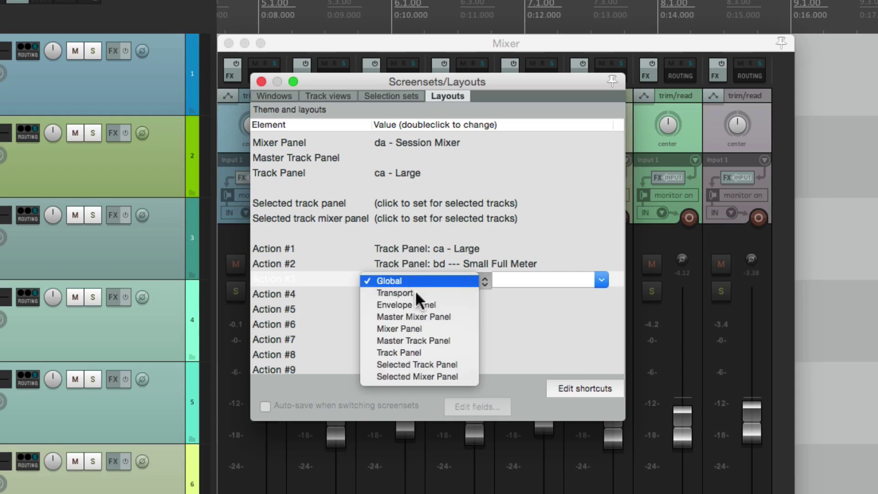
pyautogui.click(429, 327)
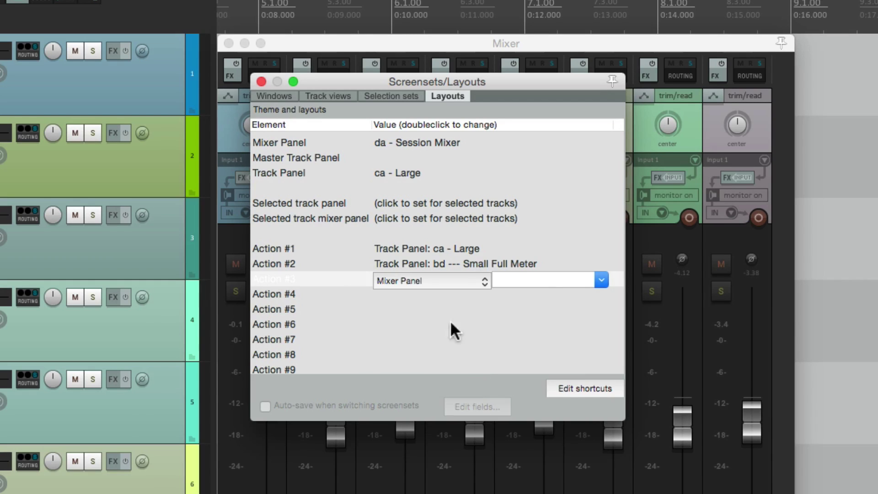
pyautogui.click(602, 280)
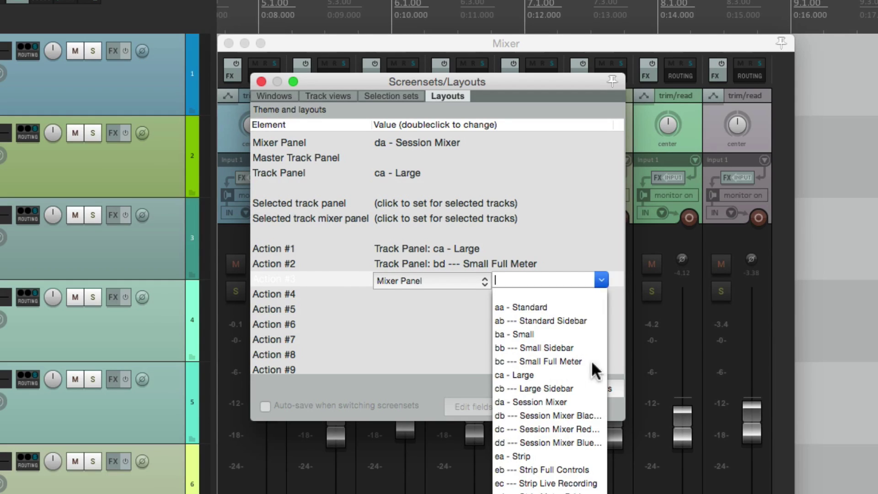
pyautogui.click(582, 398)
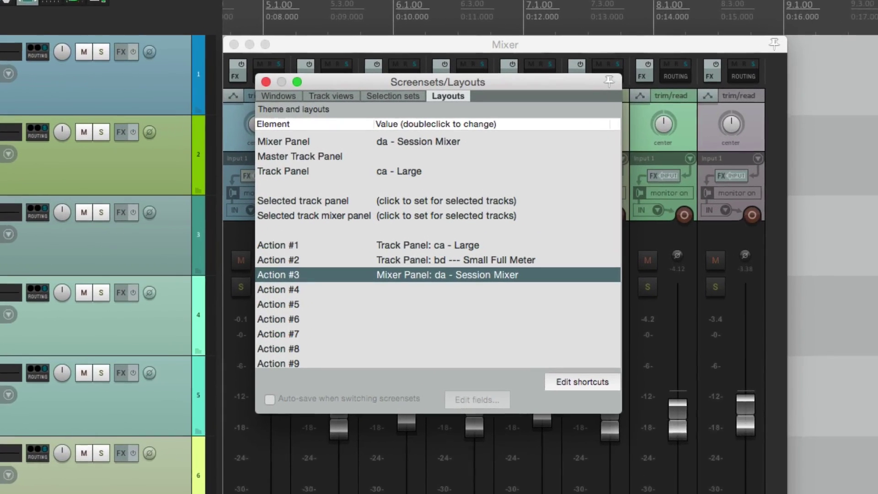
# Step: Assign layout Action #4 to Mixer Panel with 'bc --- Small Full Meter'
pyautogui.doubleClick(396, 294)
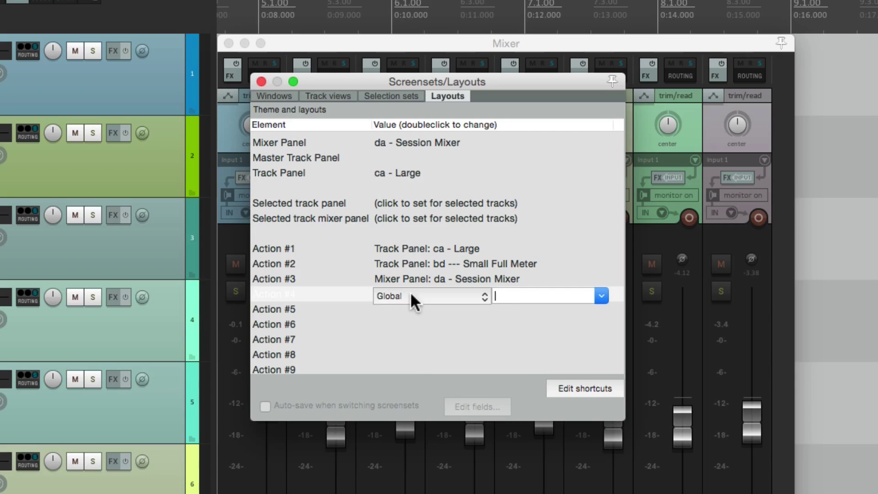
pyautogui.click(412, 296)
pyautogui.click(410, 344)
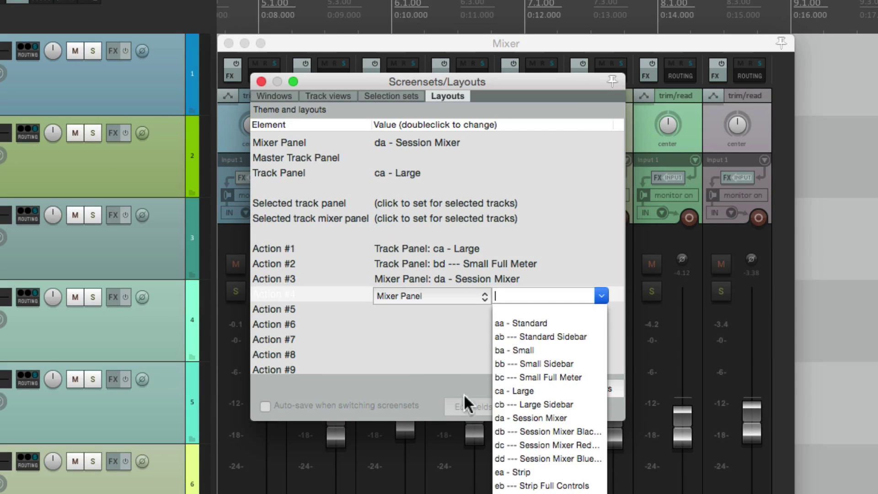
pyautogui.click(521, 376)
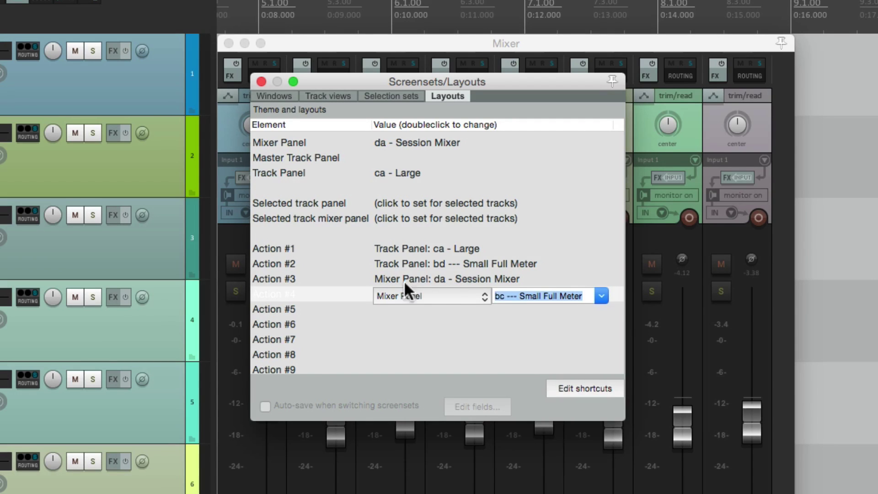
# Step: Assign layout Action #5 to Mixer Panel with 'ea - Strip'
pyautogui.doubleClick(409, 309)
pyautogui.click(410, 309)
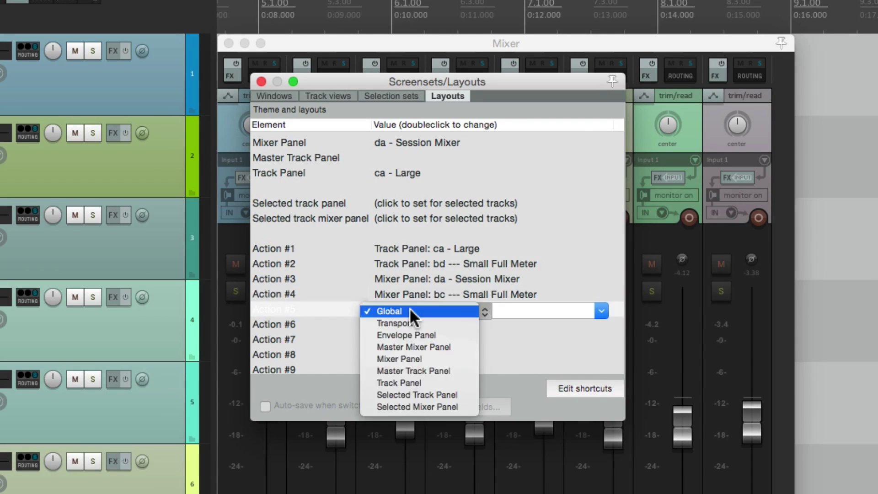
pyautogui.click(416, 356)
pyautogui.click(563, 485)
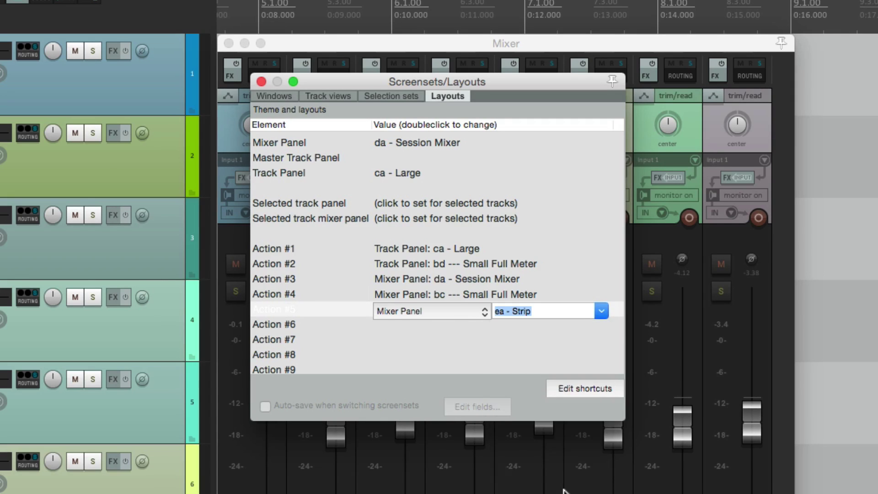
pyautogui.click(456, 354)
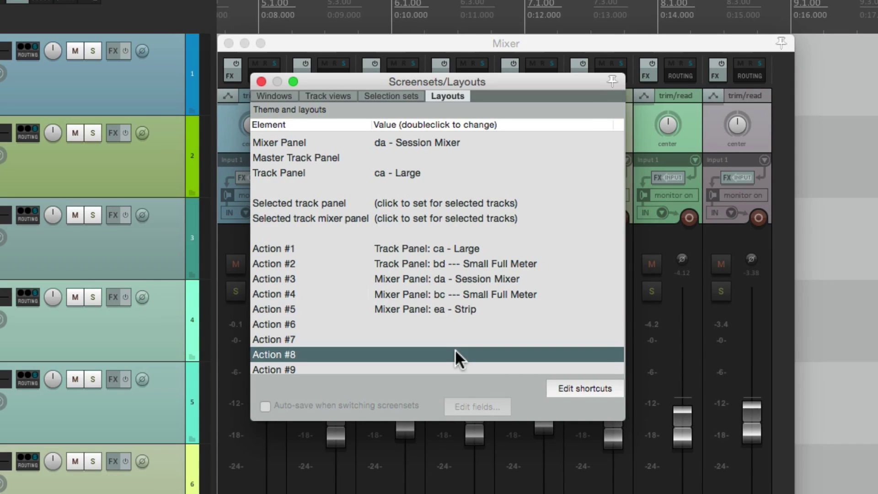
# Step: Preview custom layouts #04, #05 and #03 on the mixer from the Actions list
pyautogui.click(579, 389)
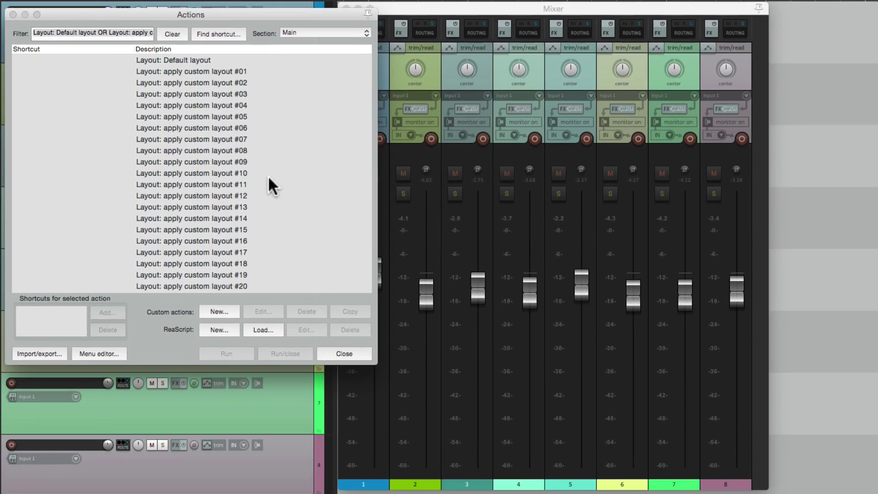
pyautogui.click(256, 93)
pyautogui.press('Down')
pyautogui.press('Return')
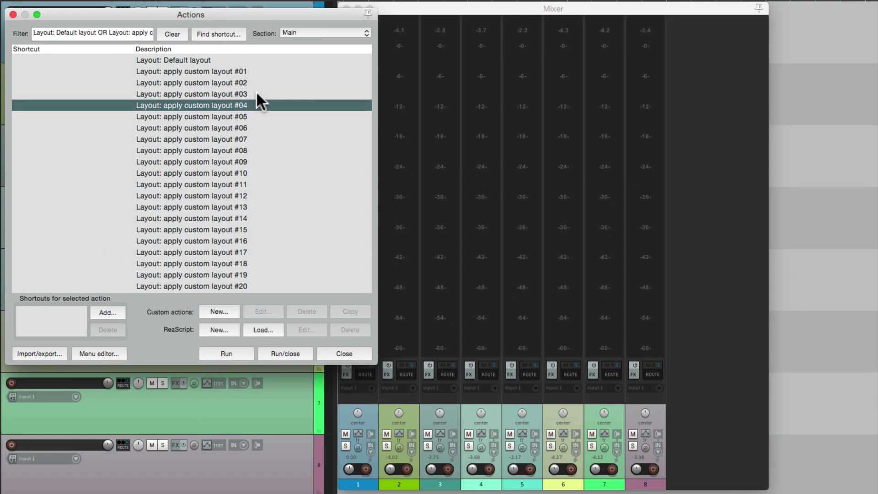
pyautogui.press('Down')
pyautogui.press('Return')
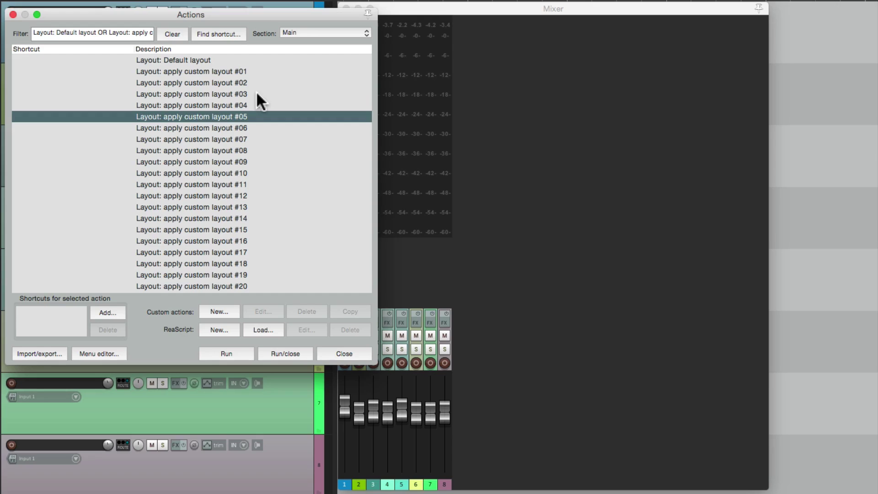
pyautogui.press('Up')
pyautogui.press('Up')
pyautogui.press('Return')
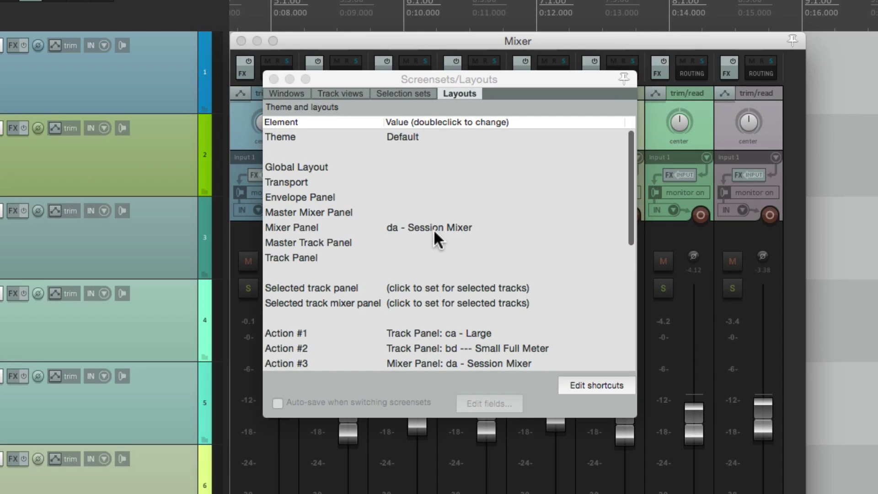
# Step: Assign layout Action #6 to Selected Track Panel with 'ca - Large'
pyautogui.scroll(-5, 466, 197)
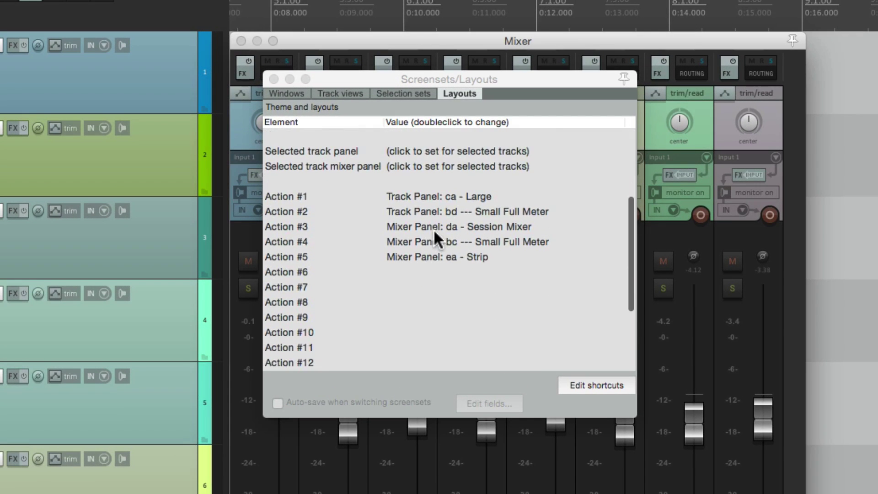
pyautogui.scroll(-2, 466, 271)
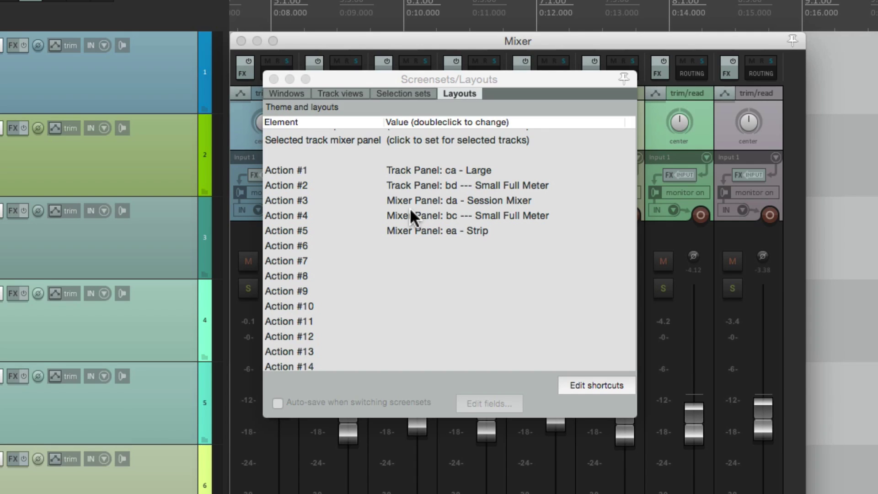
pyautogui.doubleClick(408, 242)
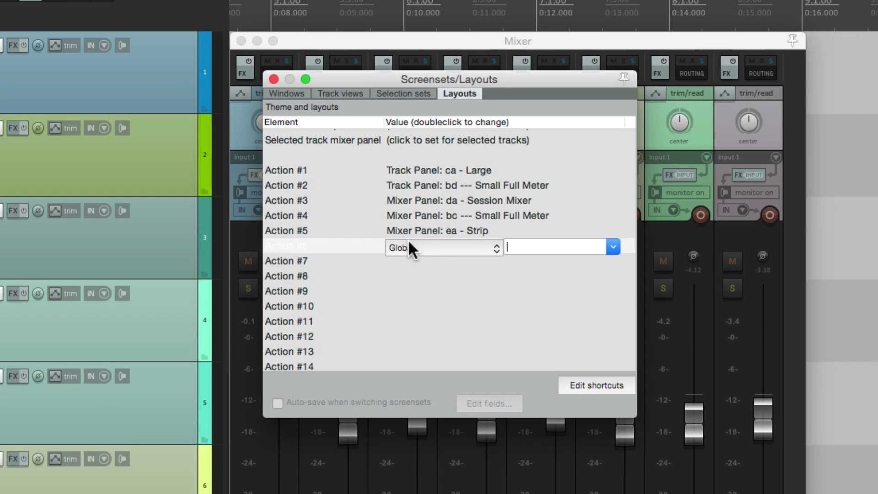
pyautogui.click(437, 246)
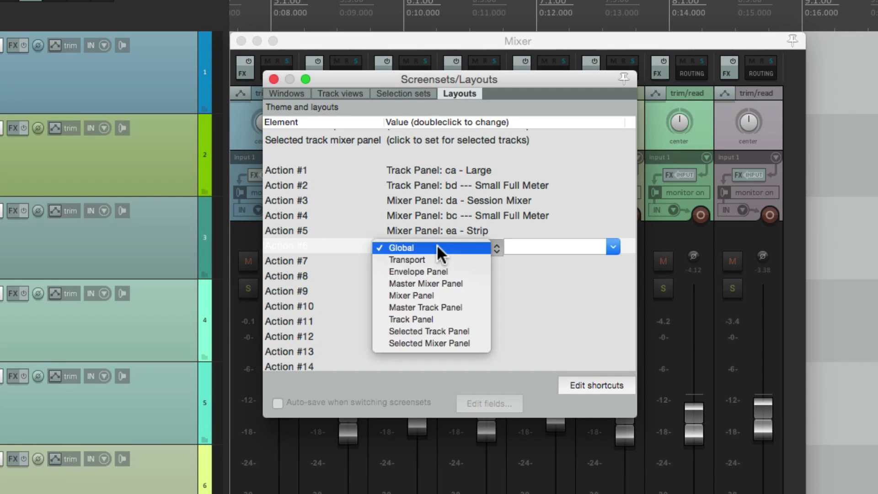
pyautogui.click(484, 331)
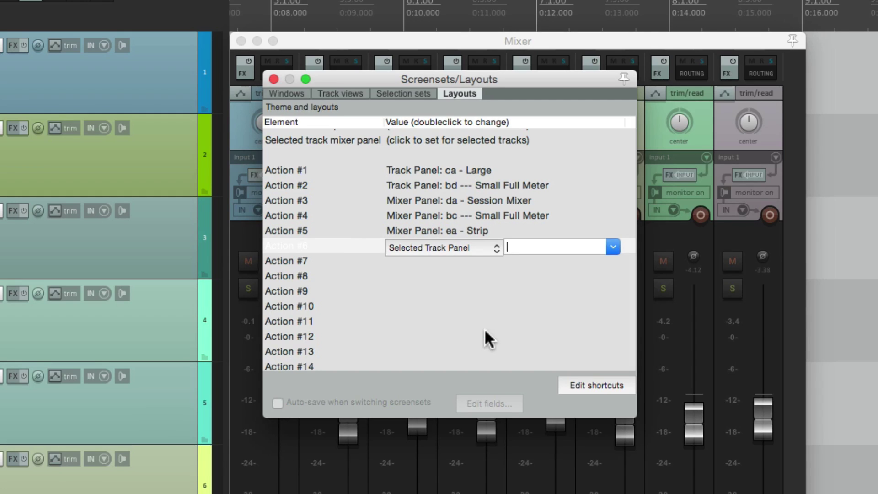
pyautogui.press('Down')
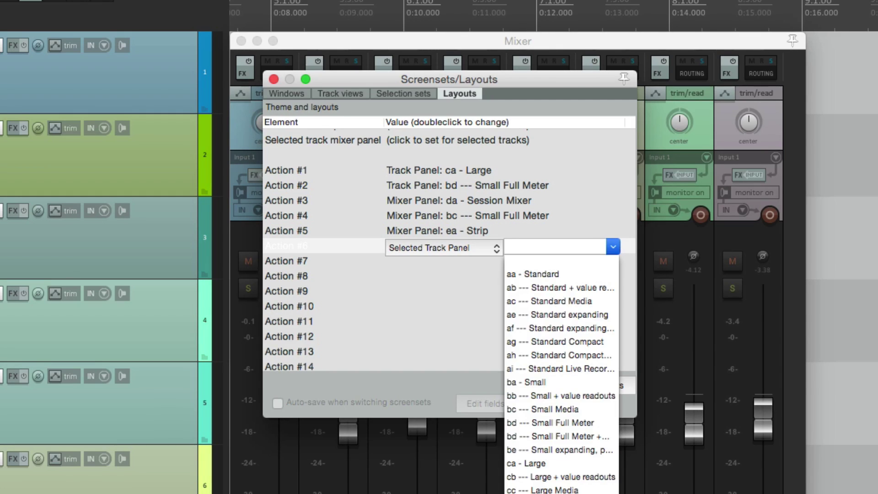
pyautogui.click(560, 461)
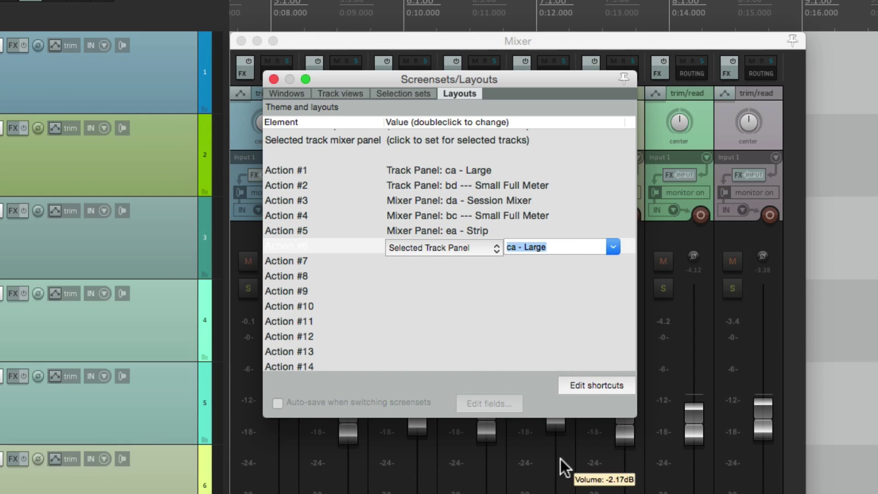
pyautogui.click(471, 350)
# Step: Assign layout Action #7 to Selected Track Panel with 'bd --- Small Full Meter'
pyautogui.doubleClick(444, 260)
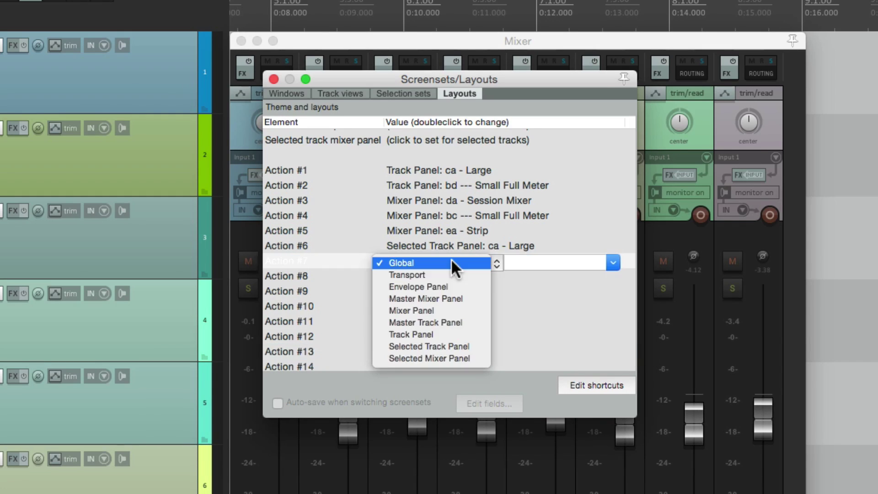
pyautogui.click(456, 348)
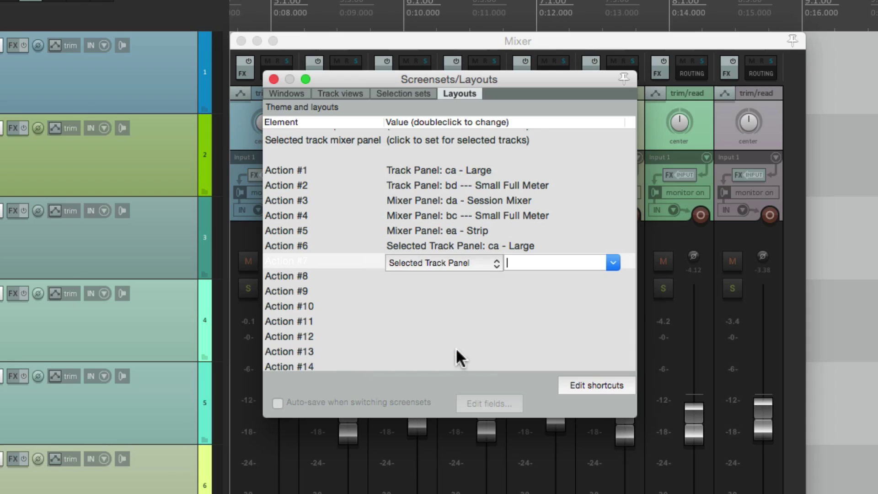
pyautogui.press('Down')
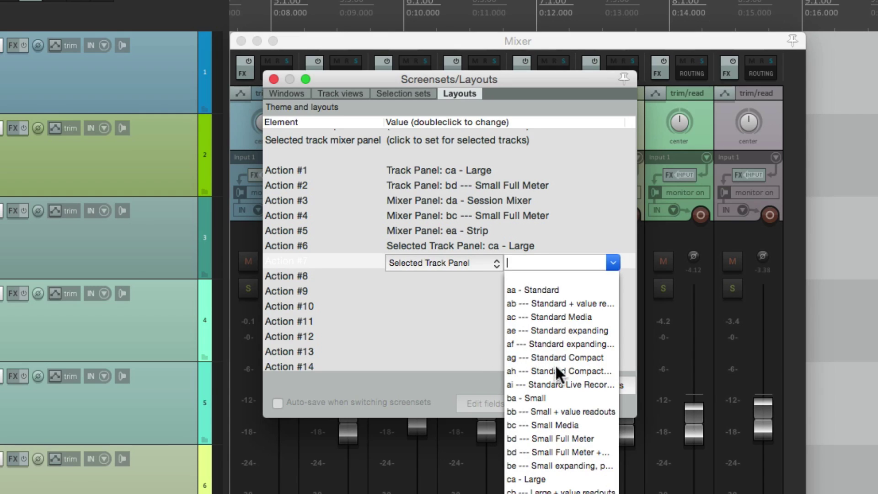
pyautogui.click(597, 437)
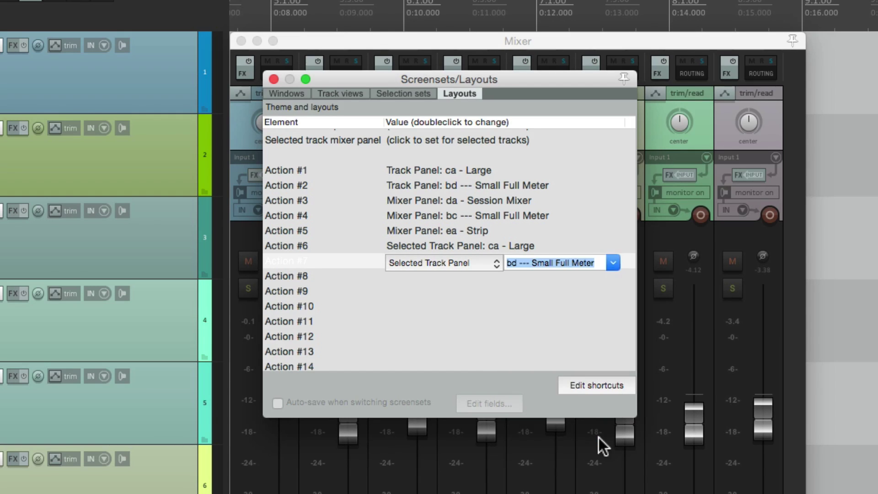
pyautogui.click(469, 322)
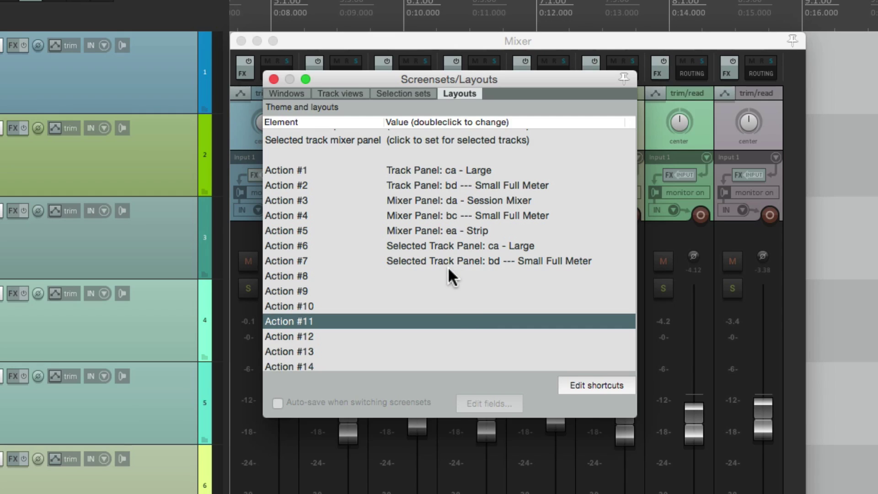
# Step: Assign Action #8 to Selected Mixer Panel with 'da - Session Mixer'
pyautogui.doubleClick(439, 274)
pyautogui.click(438, 274)
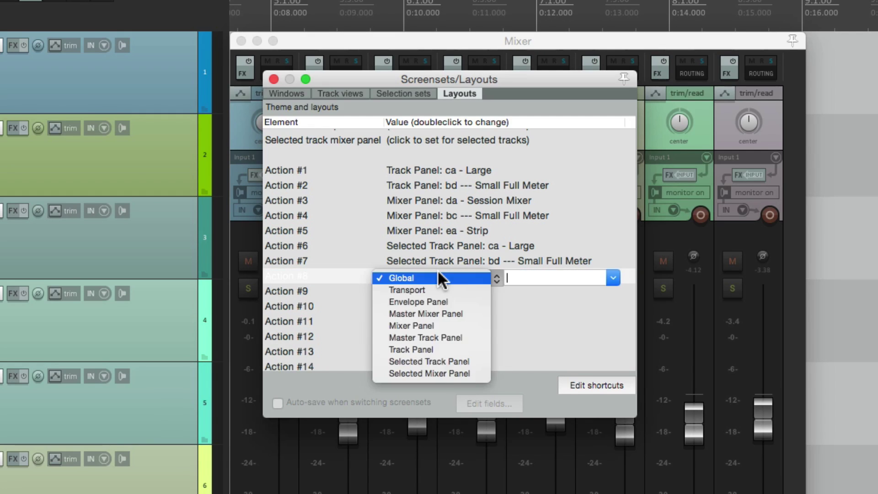
pyautogui.click(440, 374)
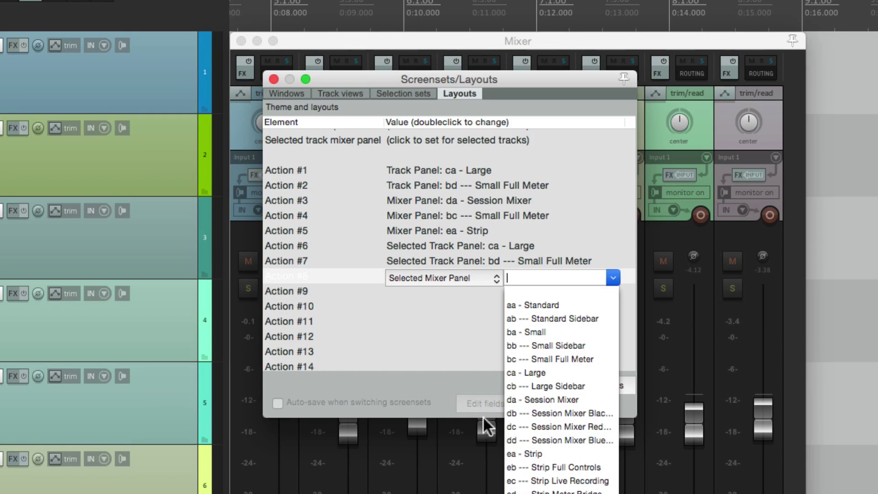
pyautogui.click(545, 401)
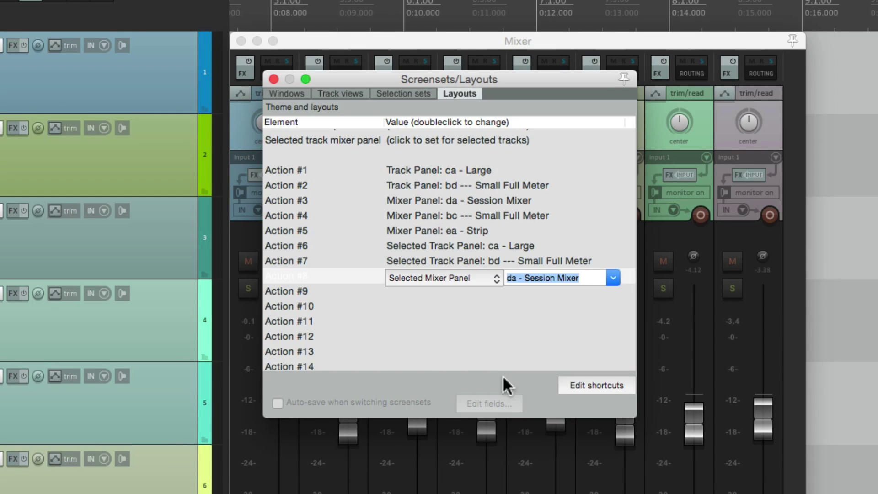
# Step: Assign Action #9 to Selected Mixer Panel with 'bc --- Small Full Meter'
pyautogui.doubleClick(441, 294)
pyautogui.click(441, 295)
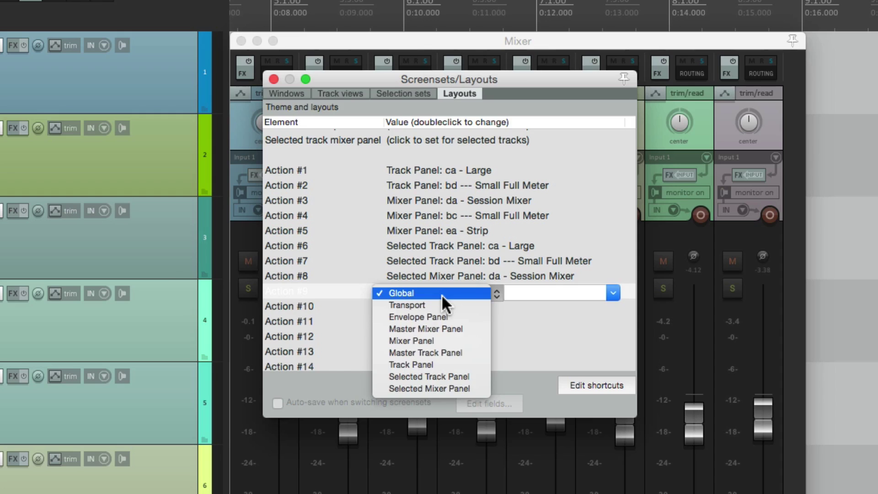
pyautogui.click(447, 388)
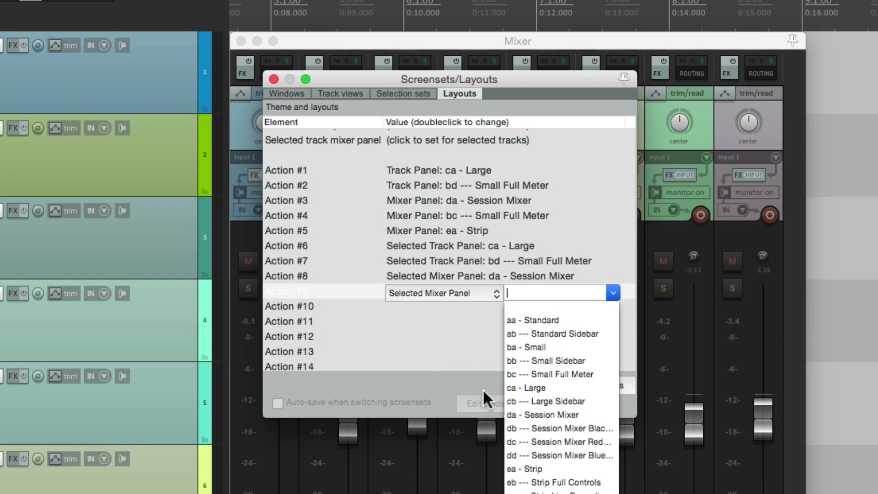
pyautogui.click(572, 374)
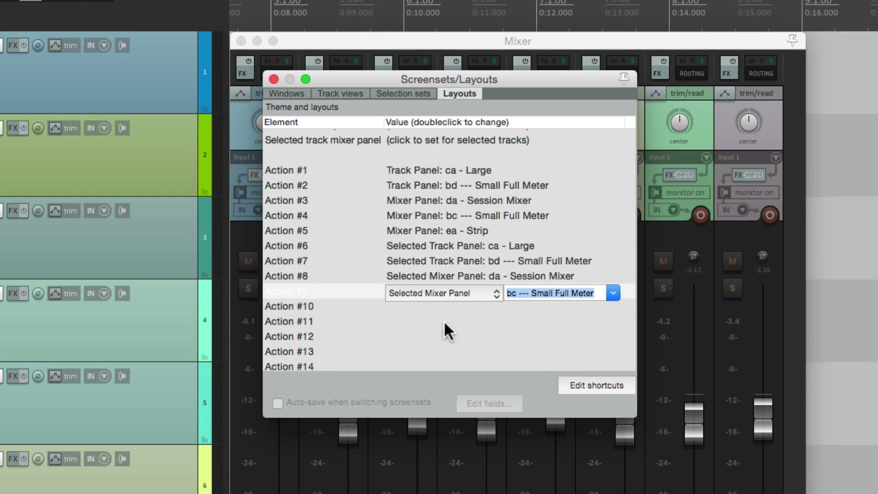
# Step: Assign Action #10 to Selected Mixer Panel with 'ea - Strip'
pyautogui.doubleClick(430, 305)
pyautogui.click(450, 310)
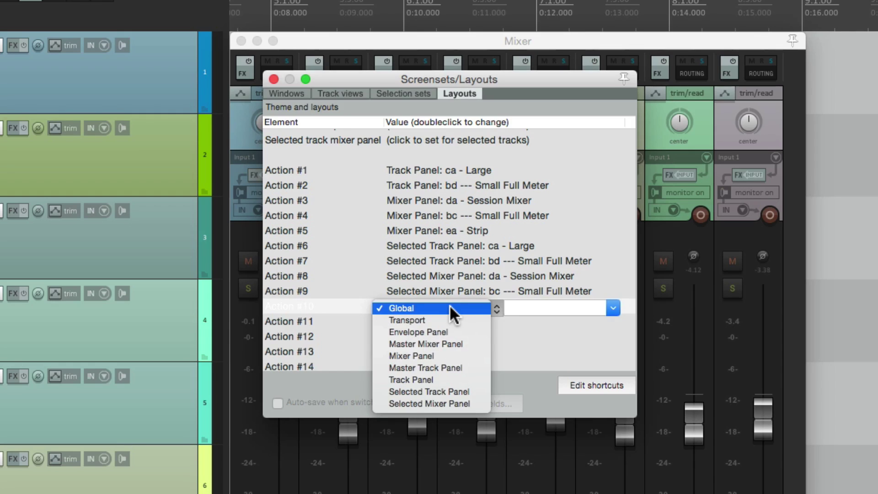
pyautogui.click(460, 400)
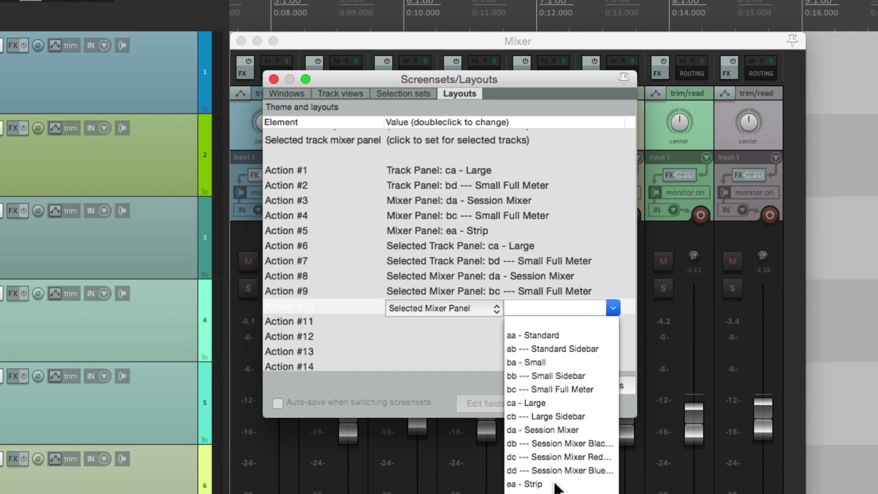
pyautogui.click(555, 485)
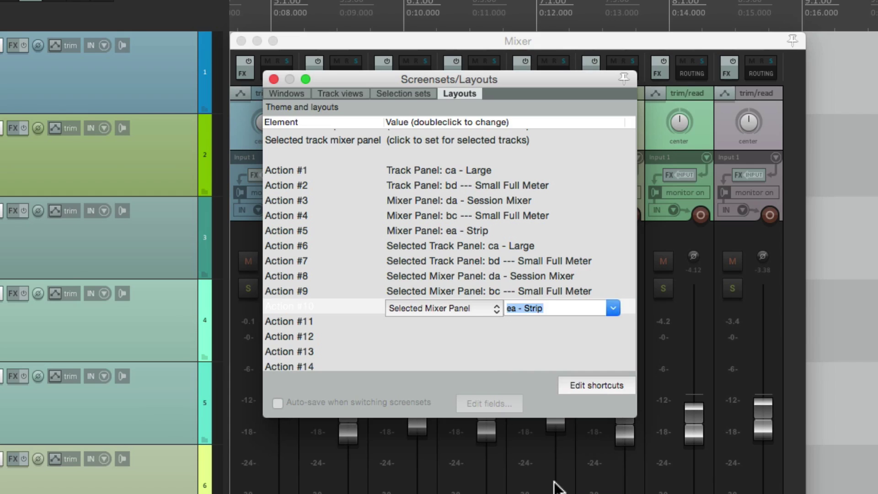
pyautogui.click(456, 333)
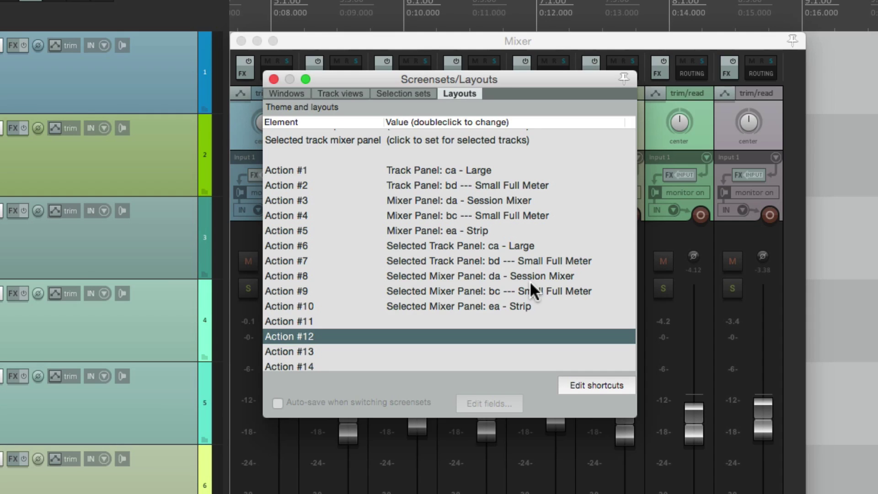
# Step: Close Screensets/Layouts and open Toolbar 5 as a floating window
pyautogui.click(274, 79)
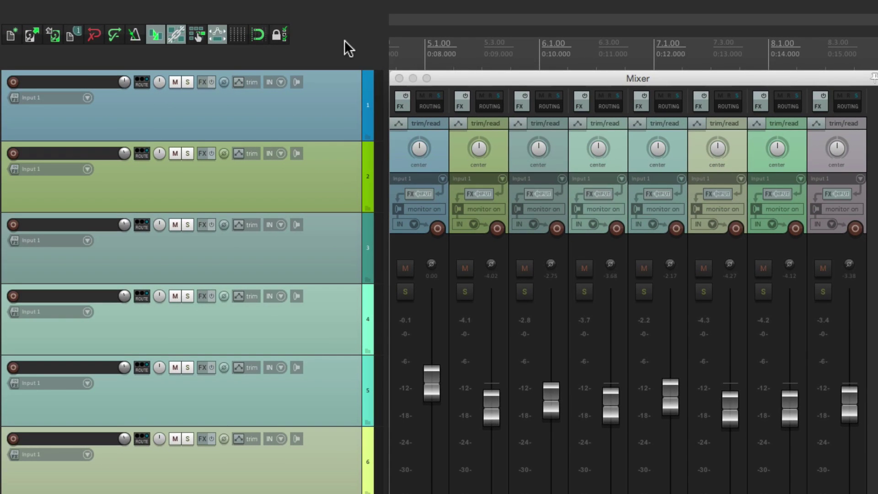
pyautogui.rightClick(344, 39)
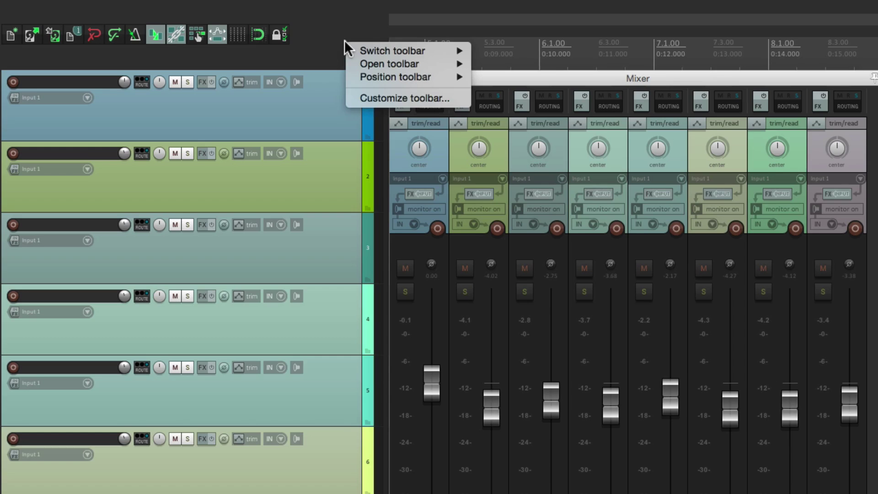
pyautogui.moveTo(359, 64)
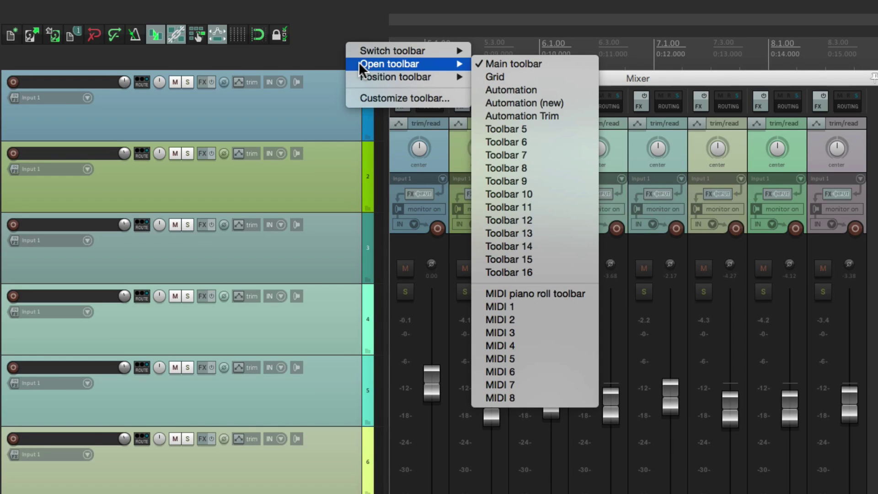
pyautogui.click(554, 127)
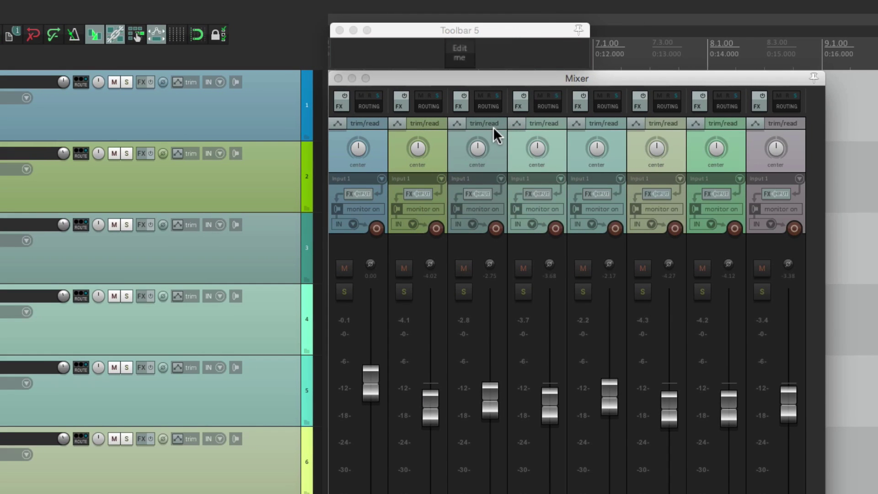
pyautogui.click(515, 55)
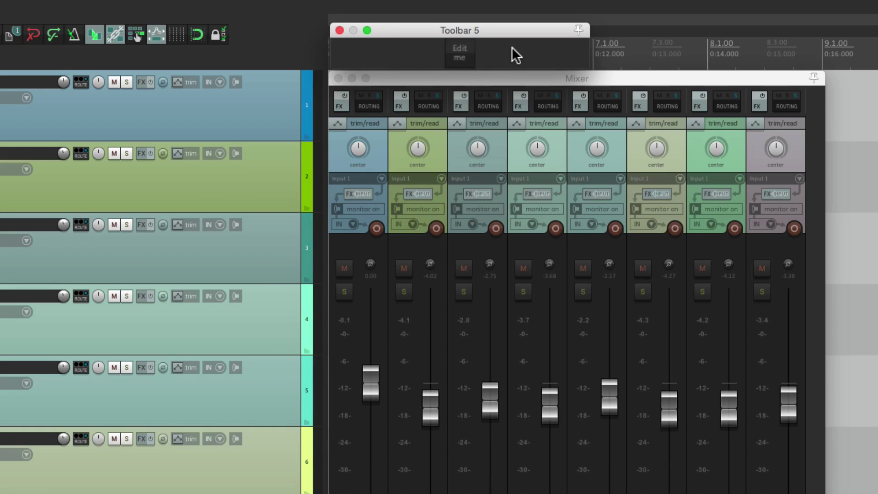
# Step: Review Toolbar 5's position options without changing them
pyautogui.rightClick(511, 46)
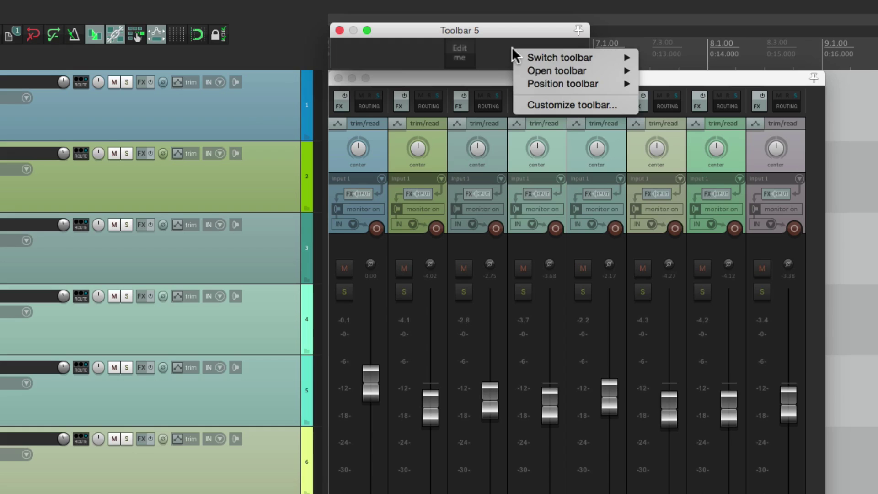
pyautogui.moveTo(530, 83)
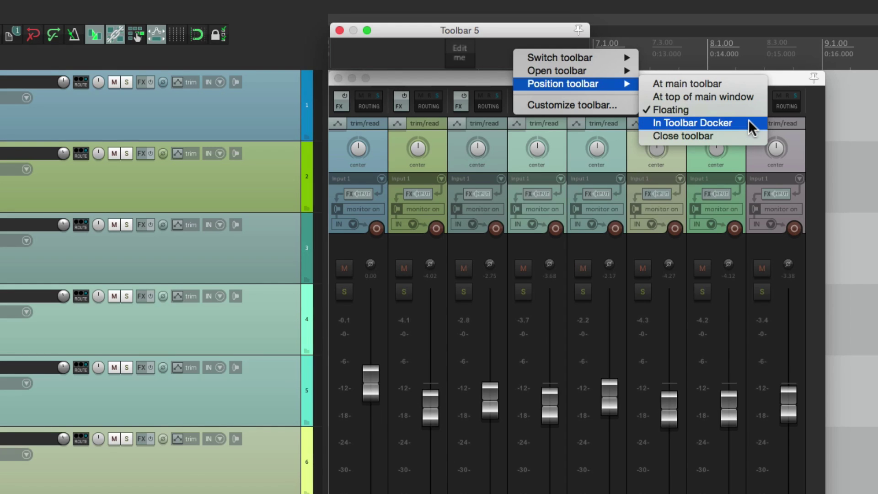
pyautogui.click(503, 48)
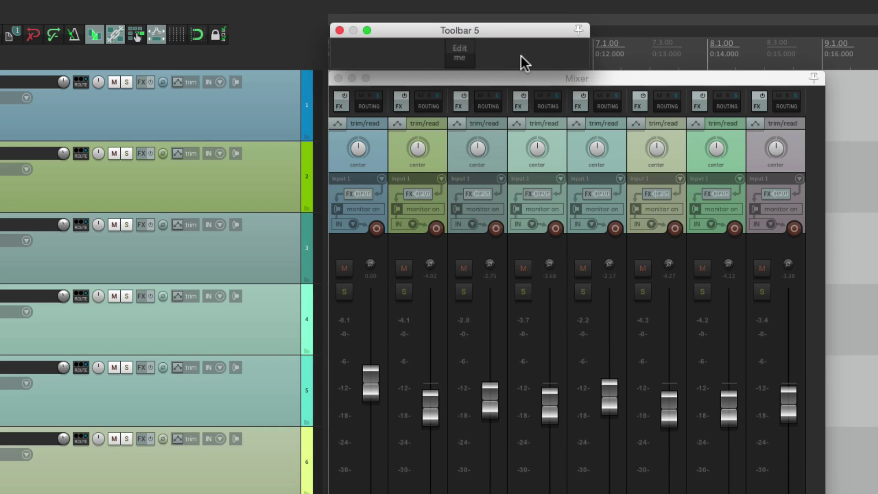
# Step: Remove the placeholder 'Edit me' item from Toolbar 5
pyautogui.click(471, 59)
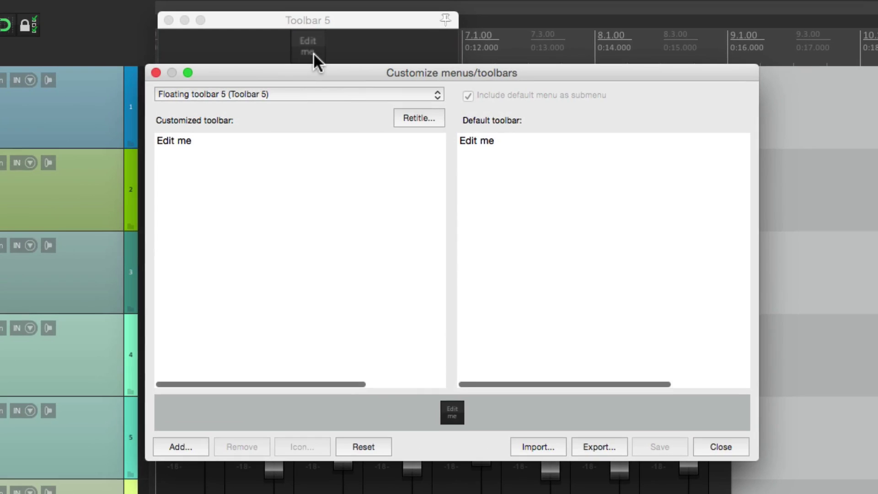
pyautogui.click(284, 137)
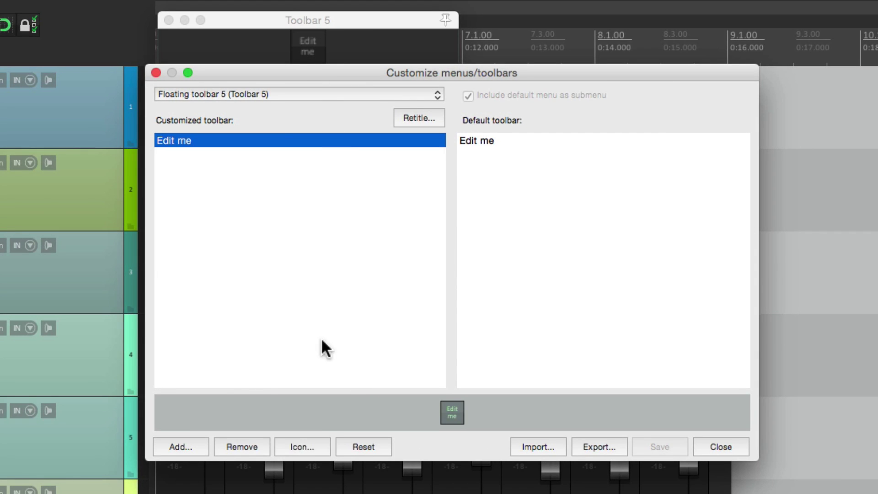
pyautogui.click(253, 444)
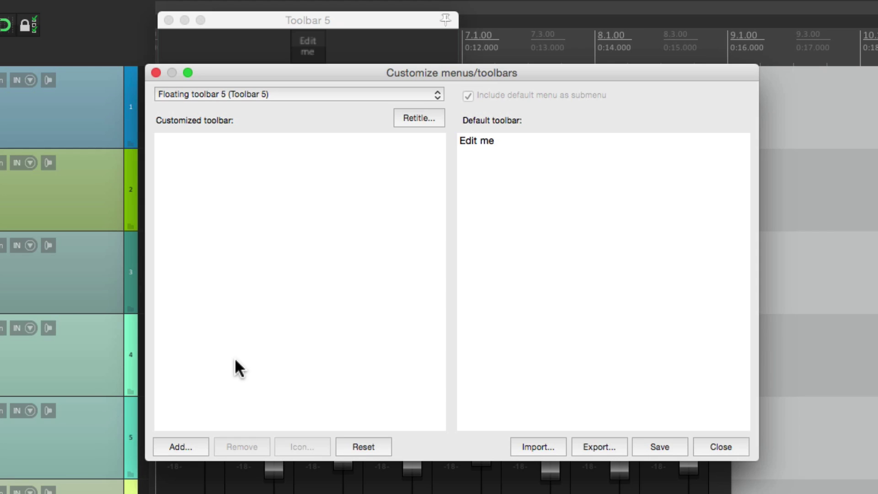
# Step: Filter actions for 'layout' and add apply custom layout #10, moving toward #09 and #08
pyautogui.click(180, 447)
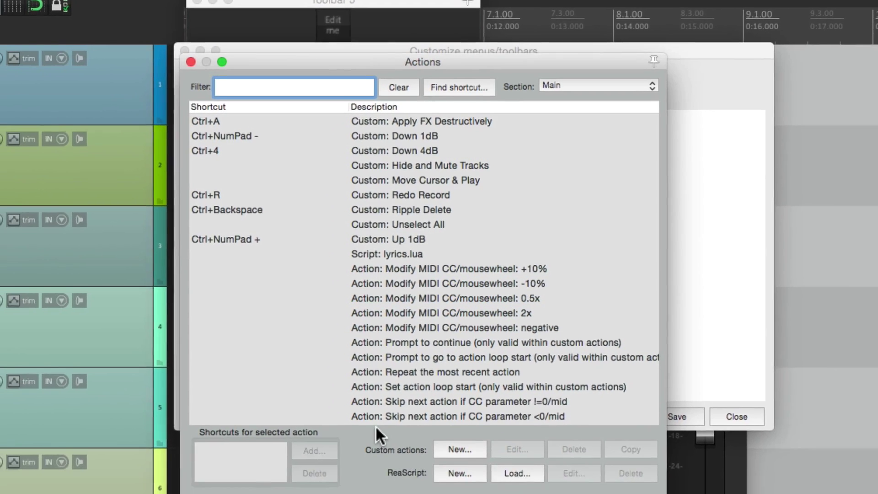
pyautogui.write('layout')
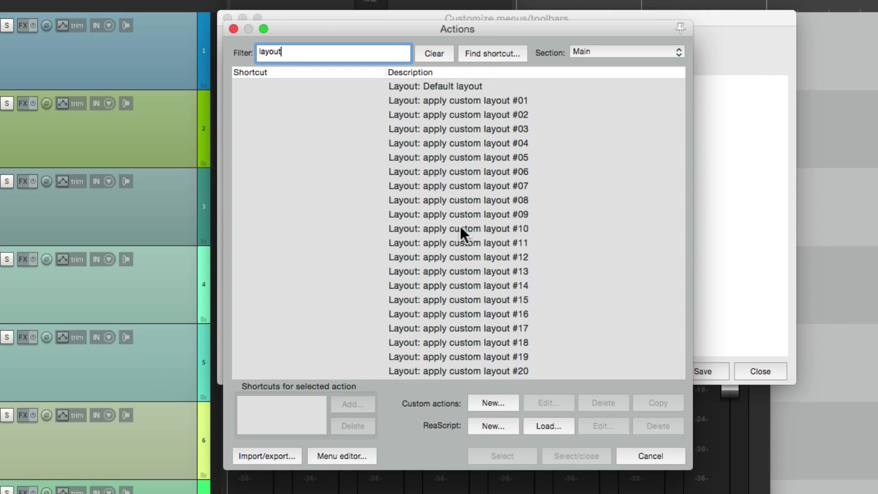
pyautogui.click(473, 227)
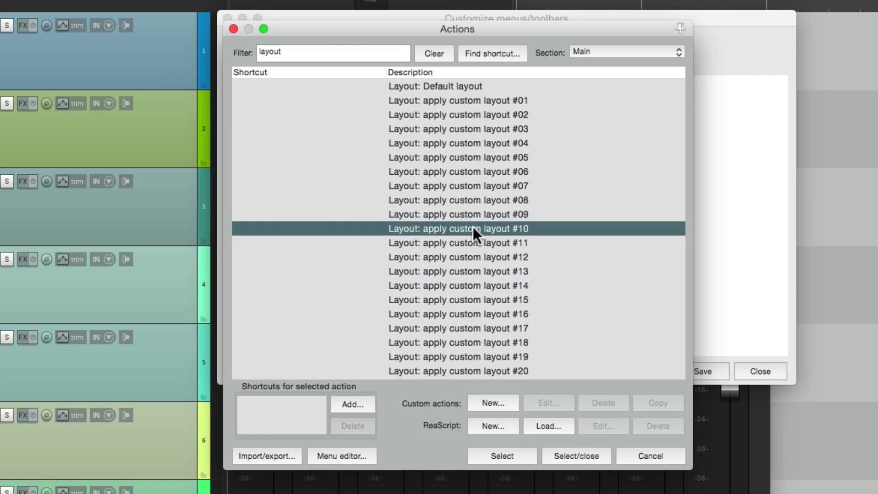
pyautogui.click(511, 456)
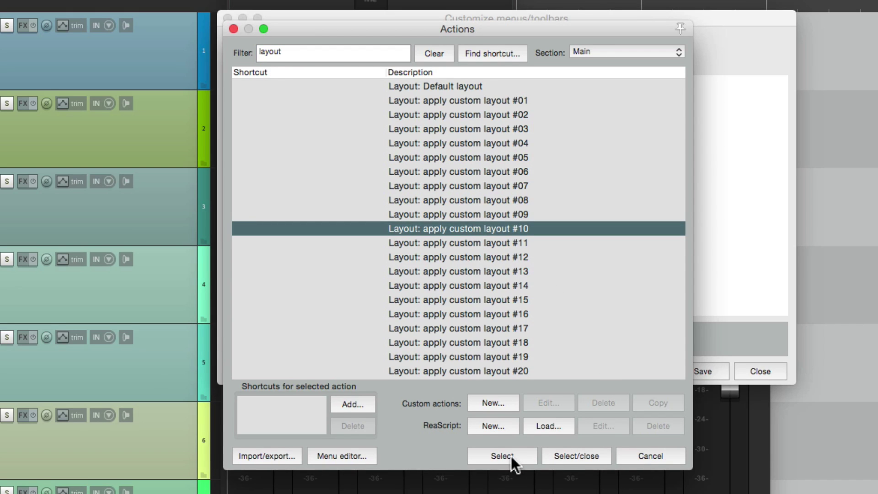
pyautogui.press('Up')
pyautogui.press('Up')
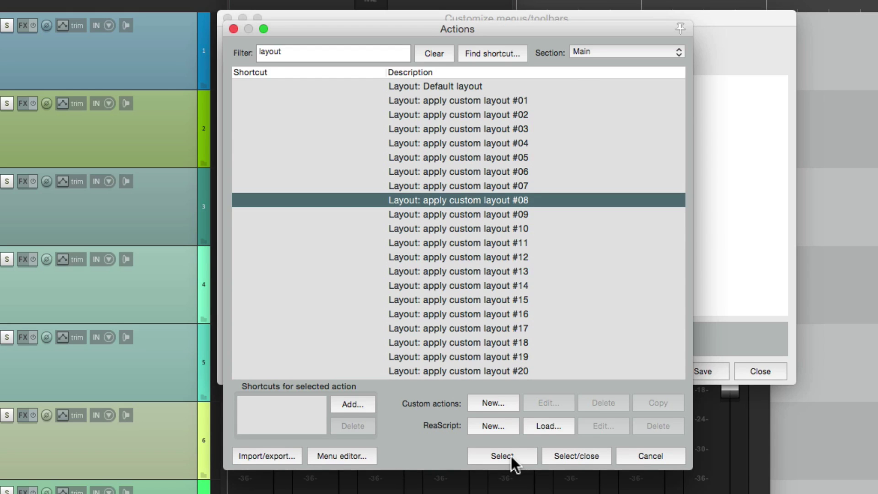
pyautogui.press('Up')
pyautogui.press('Up')
pyautogui.press('Up')
pyautogui.press('Up')
pyautogui.press('Up')
pyautogui.press('Up')
pyautogui.press('Up')
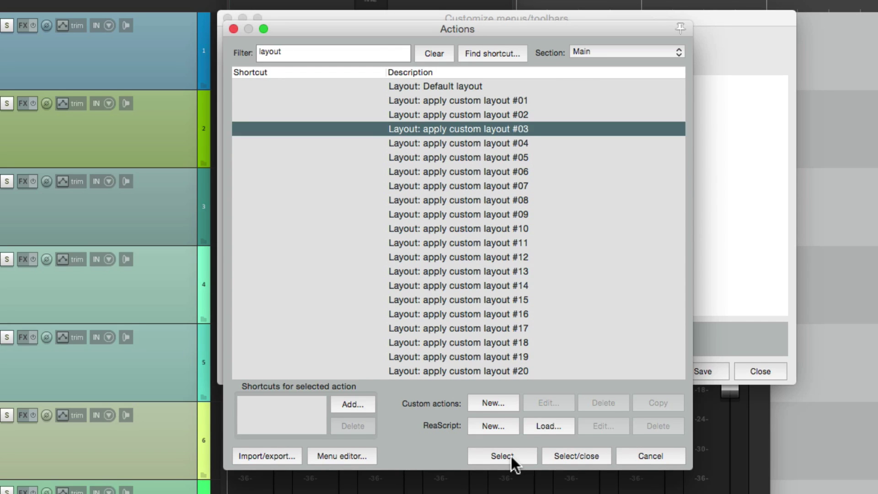
# Step: Add layout #01, move #10 above #09 so buttons run #01–#10, and save Toolbar 5
pyautogui.click(571, 457)
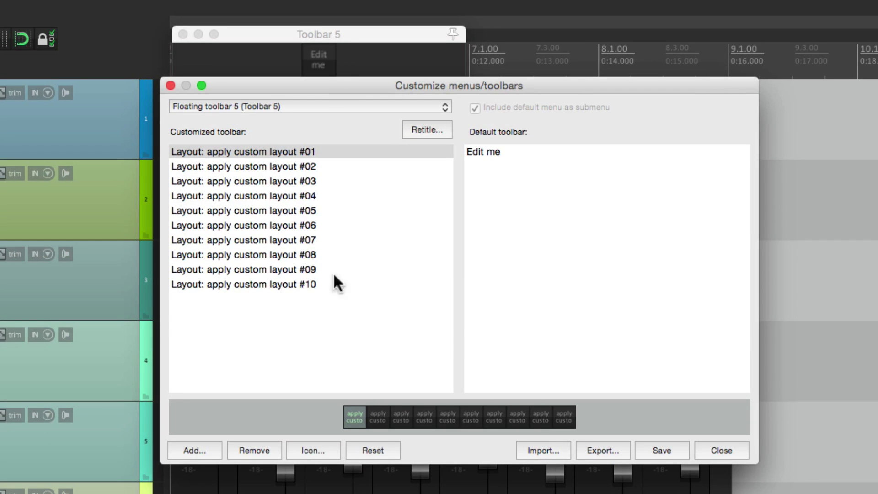
pyautogui.click(303, 315)
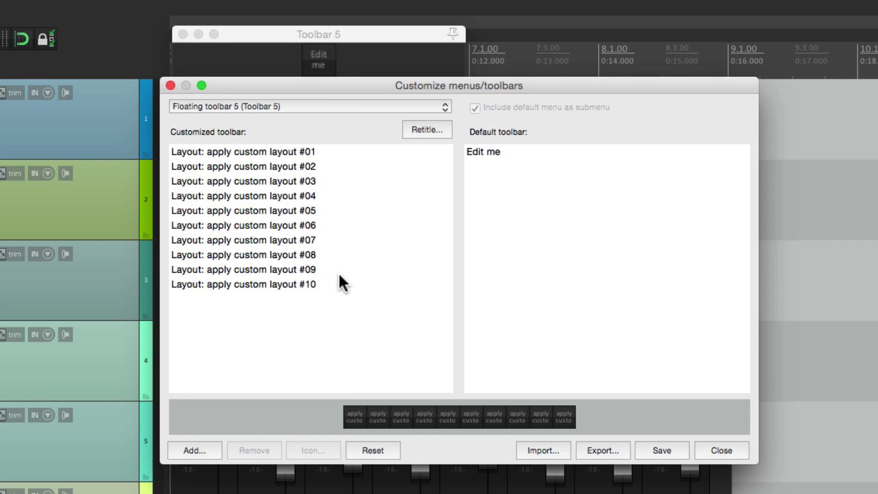
pyautogui.click(289, 285)
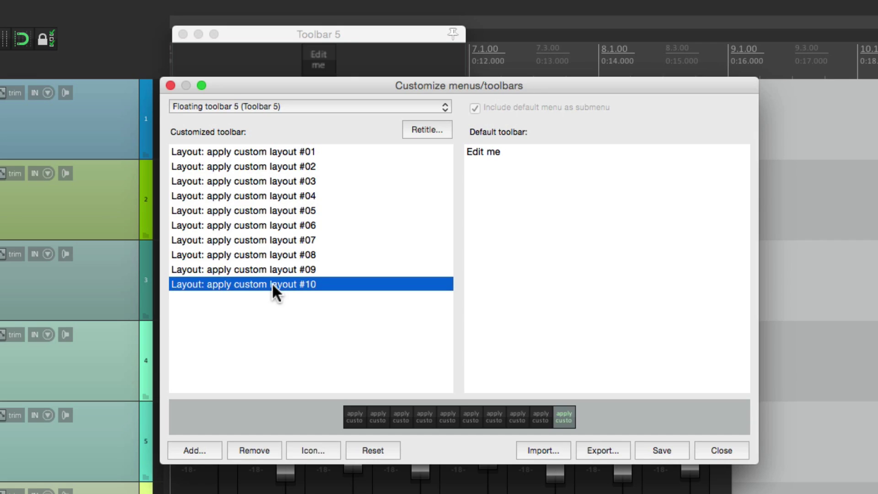
pyautogui.moveTo(280, 277)
pyautogui.mouseDown()
pyautogui.moveTo(280, 269)
pyautogui.moveTo(278, 282)
pyautogui.mouseUp()
pyautogui.click(298, 316)
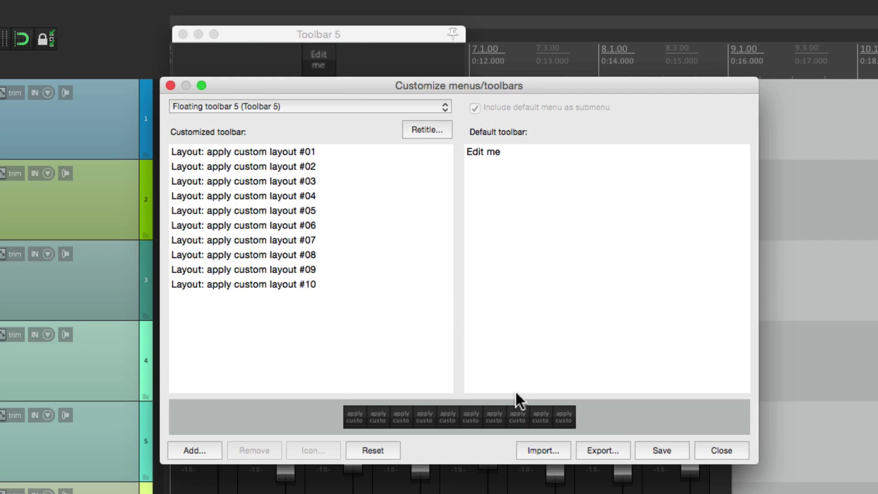
pyautogui.click(669, 451)
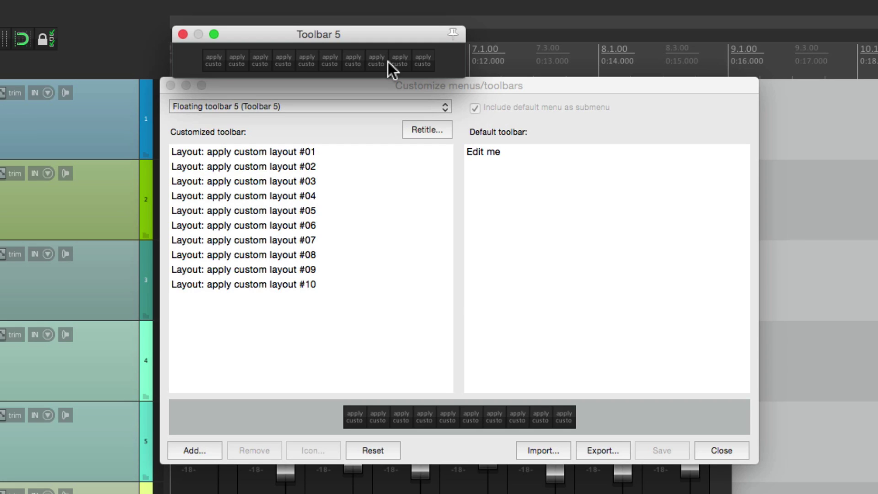
# Step: Give the first five layout buttons text labels Large, Full Meter, Session Mixer, Full Meter, Strip
pyautogui.click(284, 154)
pyautogui.rightClick(284, 152)
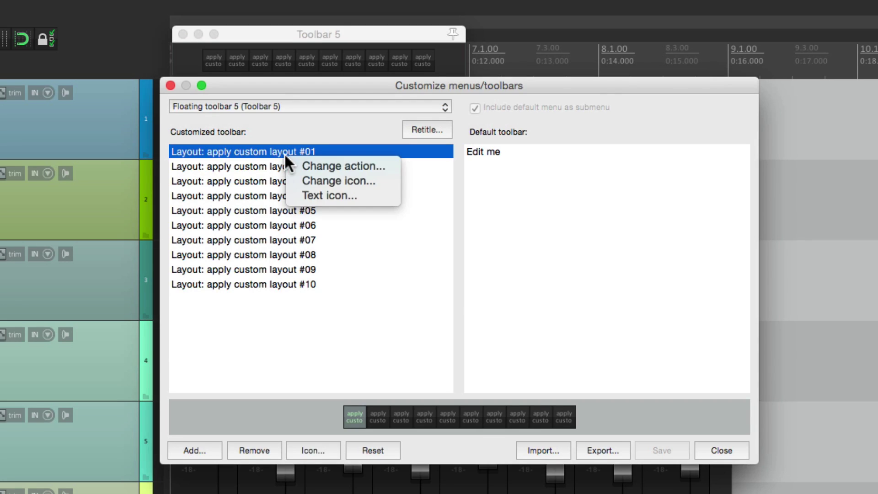
pyautogui.click(301, 195)
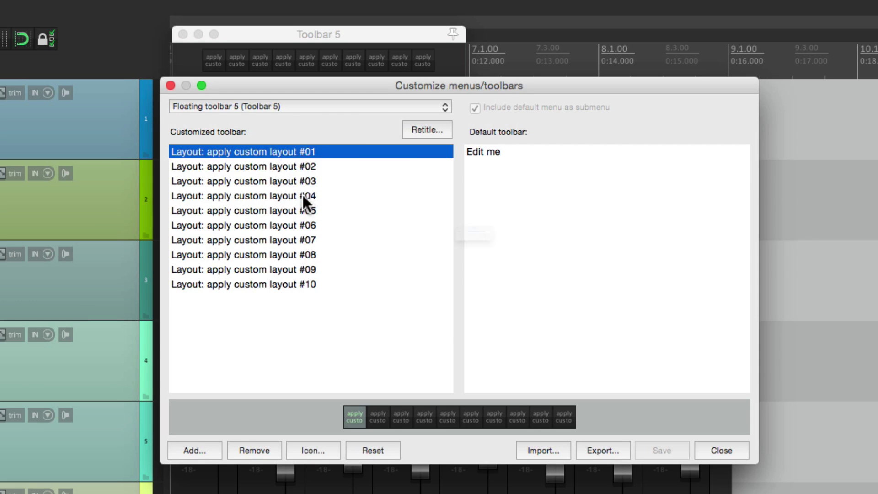
pyautogui.write('La')
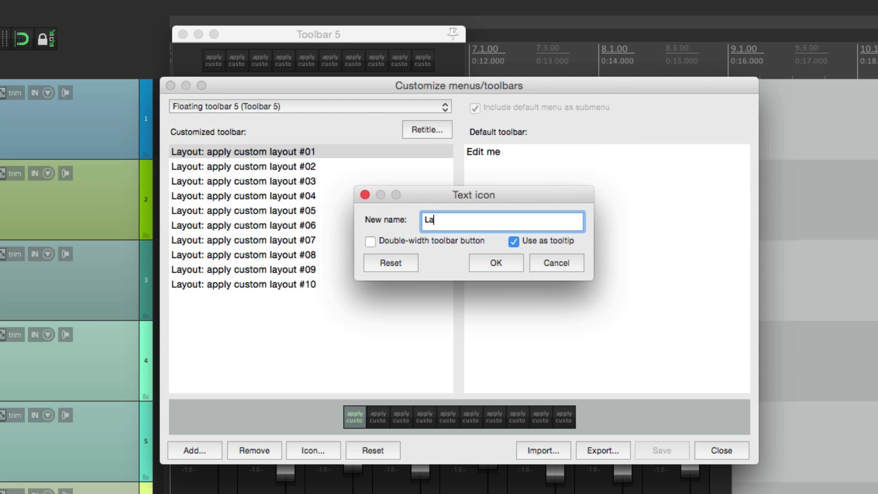
pyautogui.write('rge')
pyautogui.press('Return')
pyautogui.rightClick(264, 163)
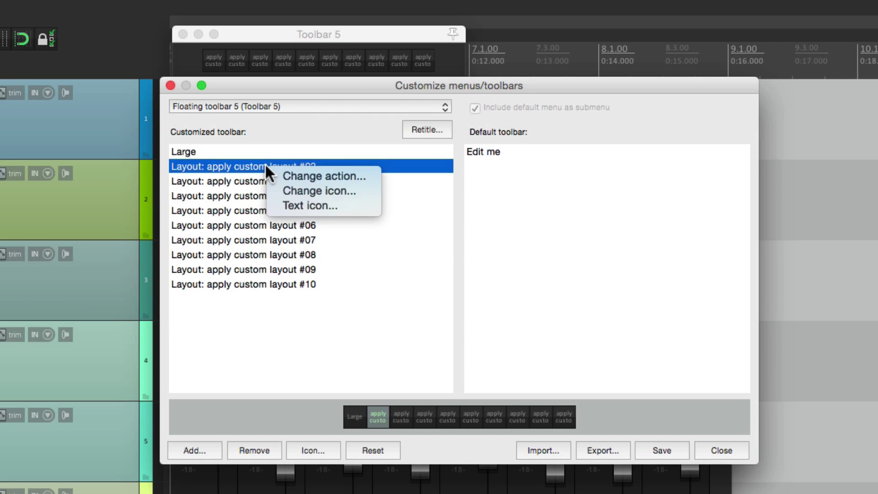
pyautogui.click(276, 204)
pyautogui.write('Full Meter')
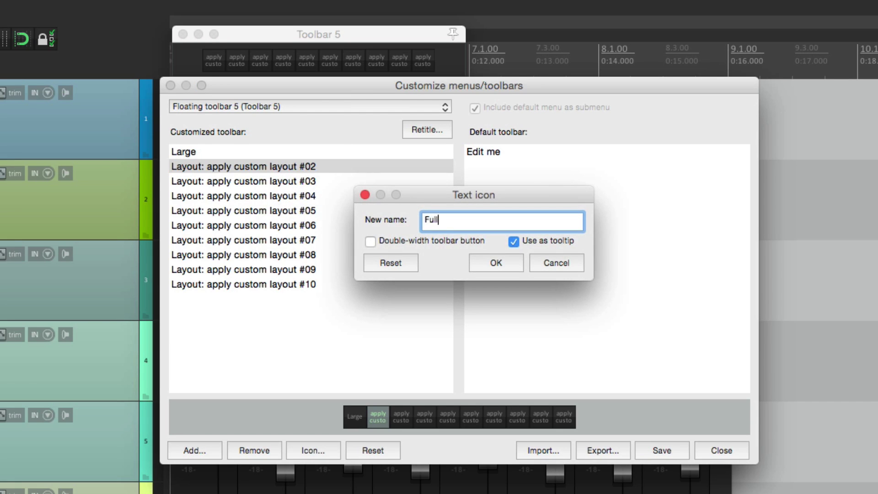
pyautogui.press('Return')
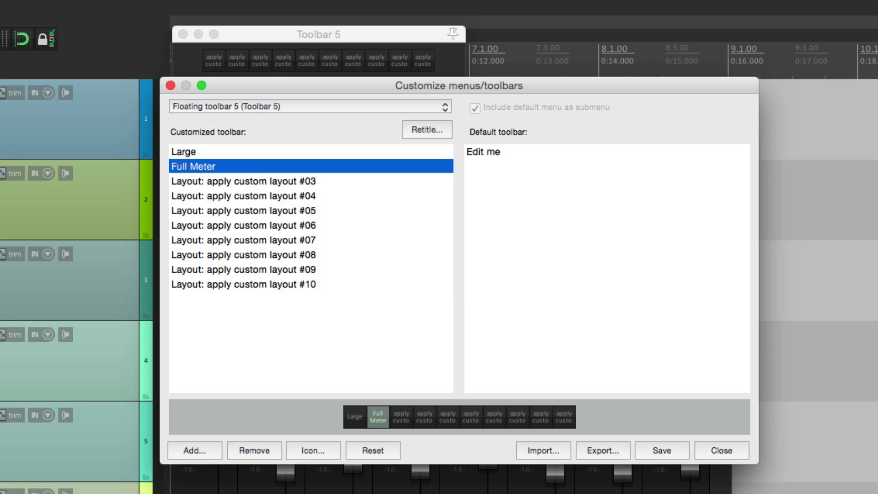
pyautogui.rightClick(272, 178)
pyautogui.click(288, 215)
pyautogui.write('S')
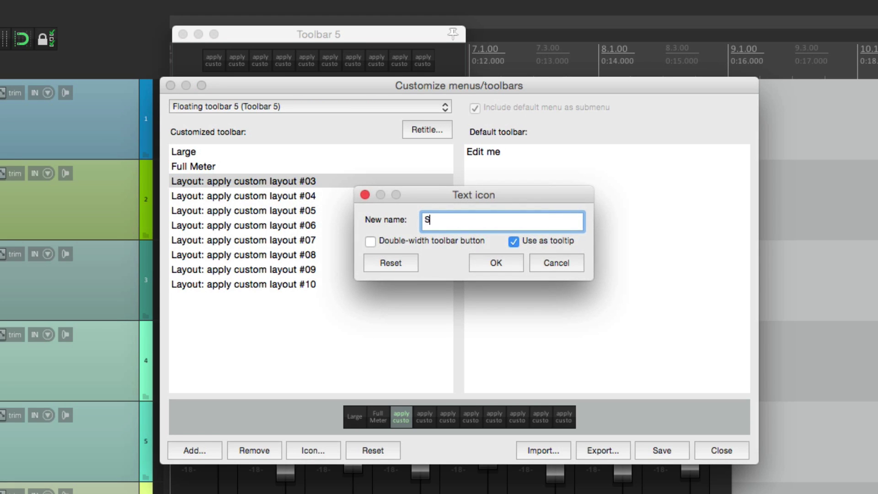
pyautogui.write('ession Mixer')
pyautogui.press('Return')
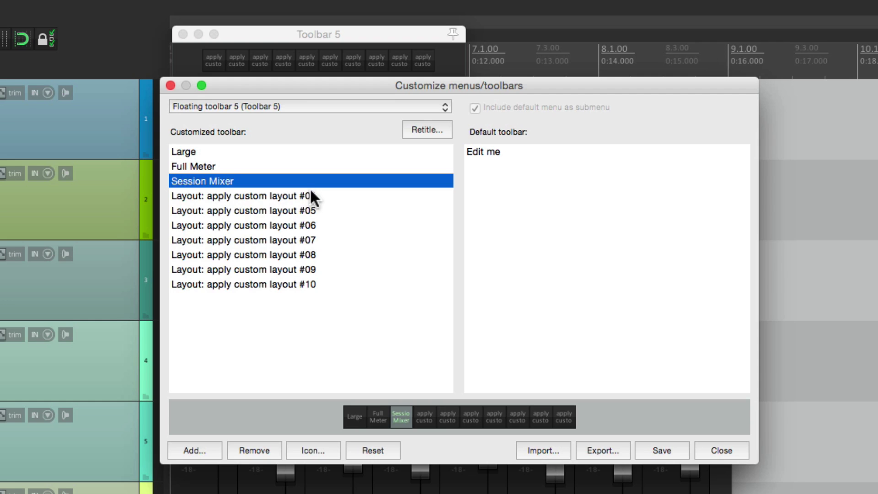
pyautogui.rightClick(289, 194)
pyautogui.click(301, 232)
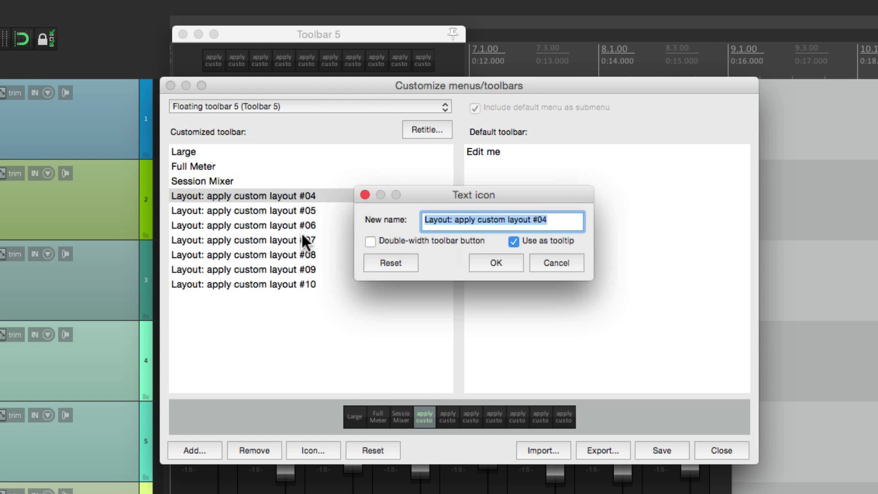
pyautogui.write('Full Meter')
pyautogui.press('Return')
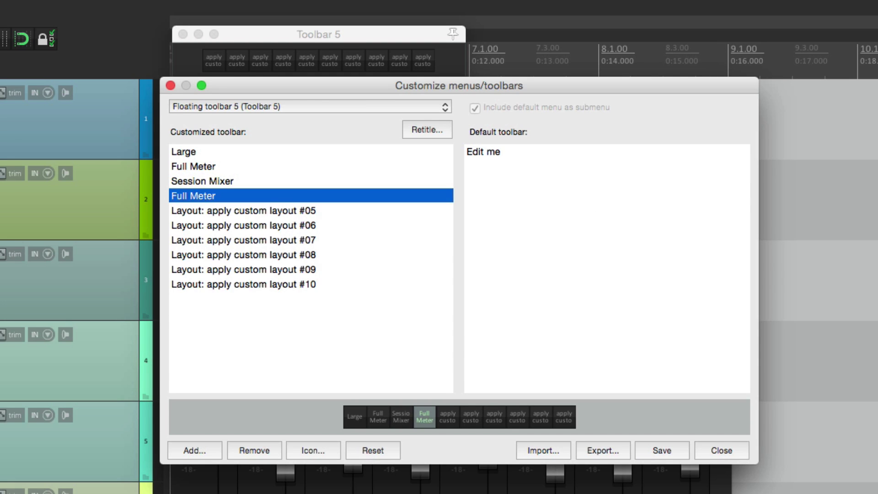
pyautogui.rightClick(286, 208)
pyautogui.click(291, 246)
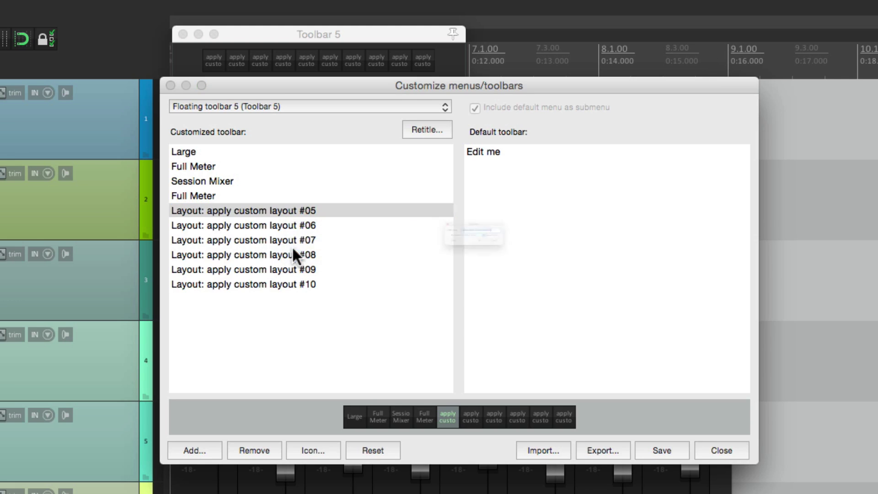
pyautogui.write('Strip')
pyautogui.press('Return')
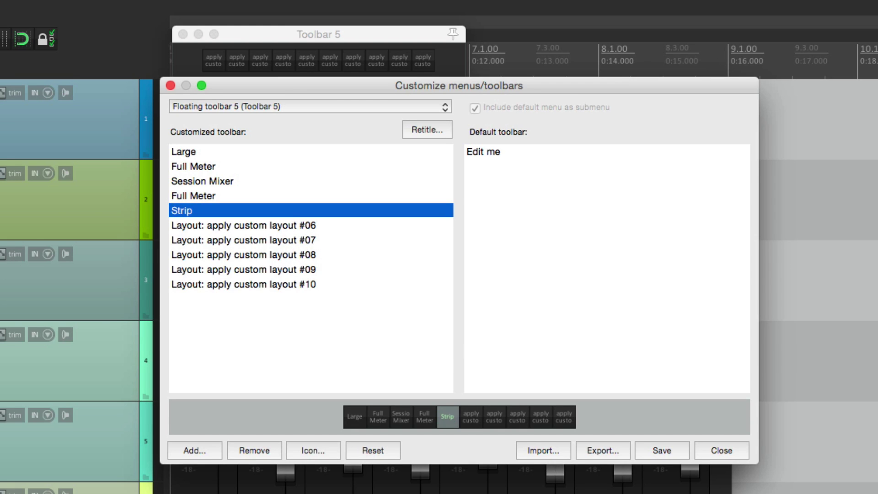
# Step: Label the last five buttons Large, Full Meter, Session Mixer, Full Meter, Strip, and save the toolbar
pyautogui.rightClick(264, 218)
pyautogui.click(276, 258)
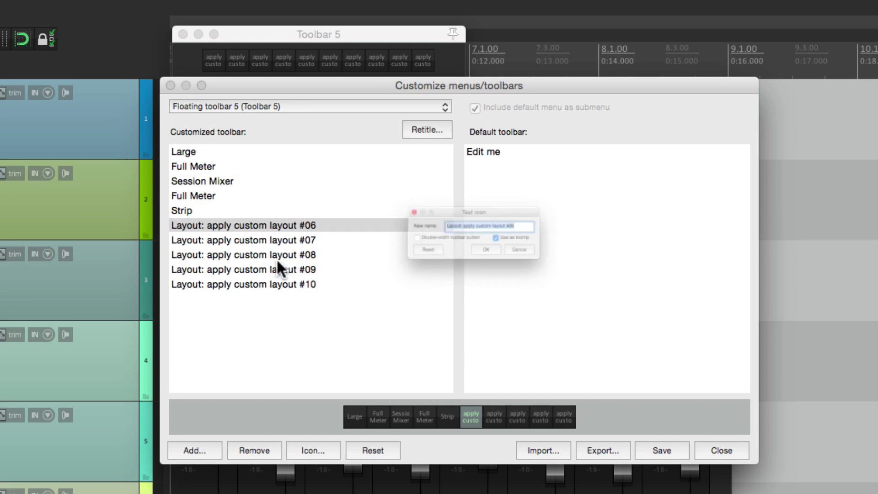
pyautogui.write('Large')
pyautogui.press('Return')
pyautogui.rightClick(267, 239)
pyautogui.click(279, 274)
pyautogui.write('Full Meter')
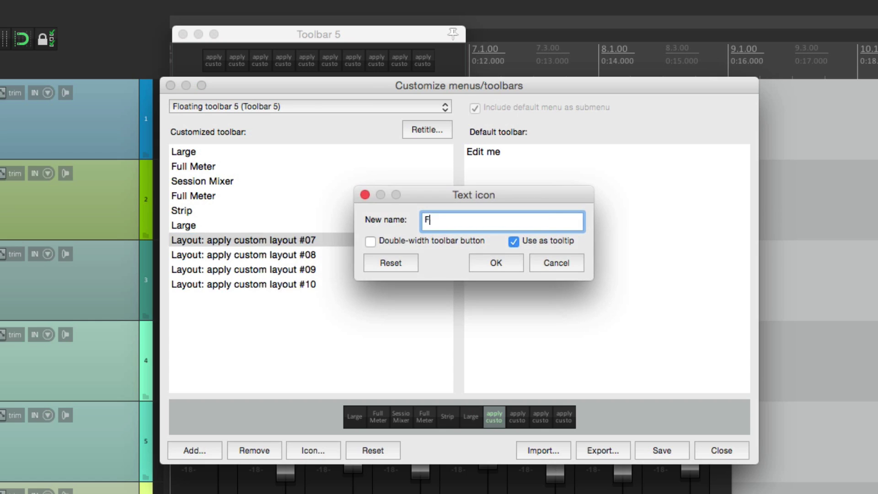
pyautogui.press('Return')
pyautogui.rightClick(261, 254)
pyautogui.click(270, 296)
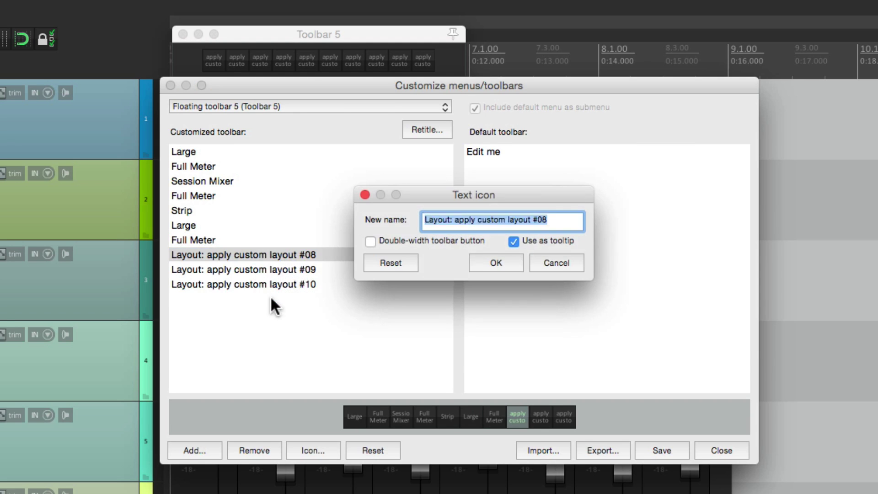
pyautogui.write('Session Mixer')
pyautogui.press('Return')
pyautogui.rightClick(258, 270)
pyautogui.click(275, 311)
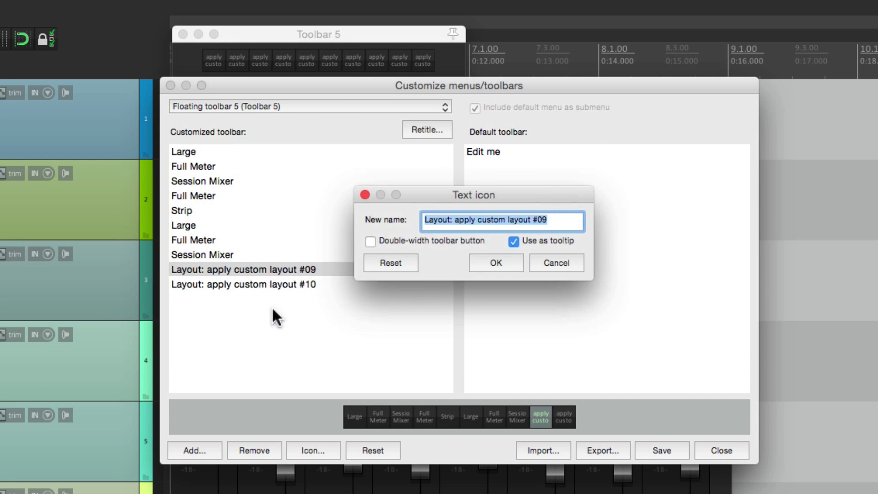
pyautogui.write('Full Meter')
pyautogui.press('Return')
pyautogui.rightClick(254, 287)
pyautogui.click(275, 328)
pyautogui.write('Strip')
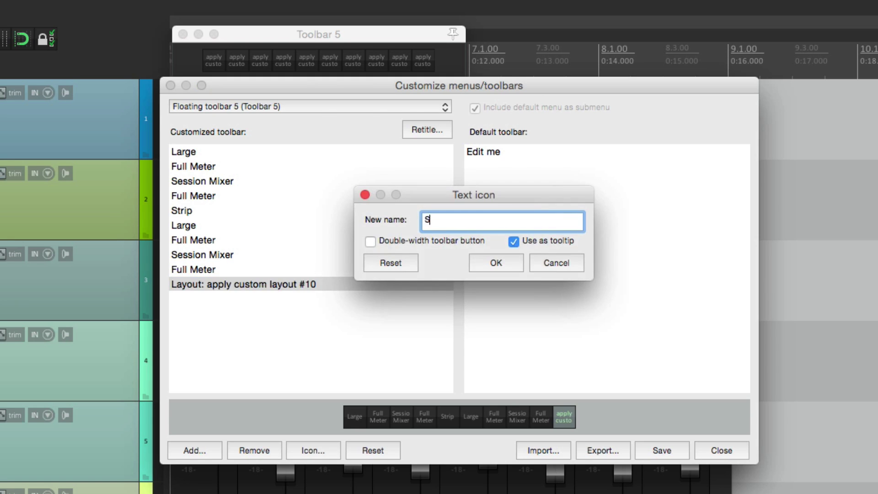
pyautogui.press('Return')
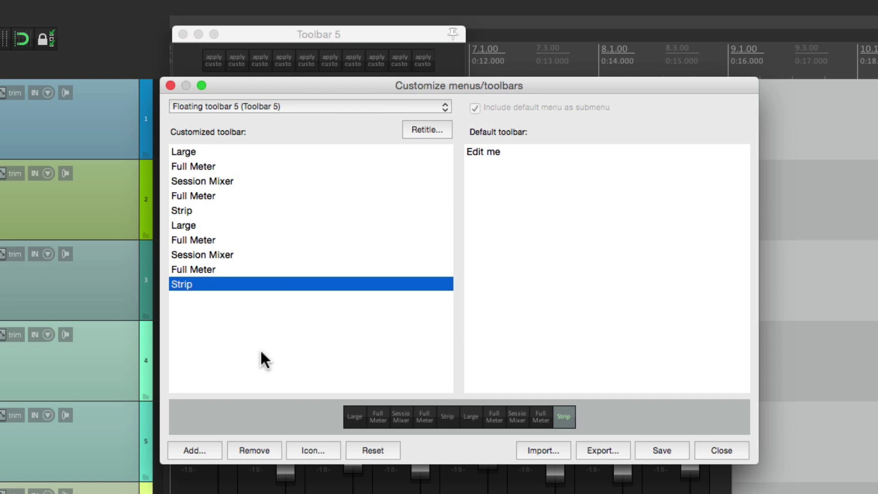
pyautogui.click(658, 445)
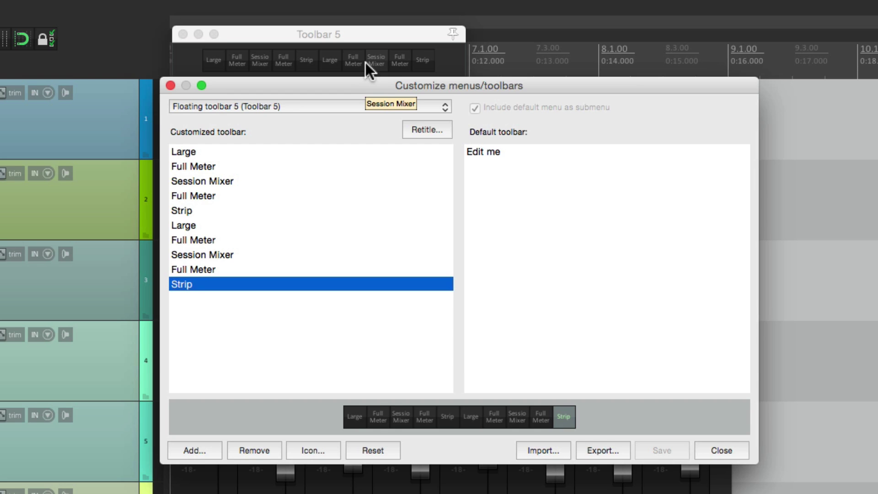
# Step: Insert separators before the first Session Mixer, the second Large and the second Session Mixer entries
pyautogui.click(236, 182)
pyautogui.rightClick(236, 182)
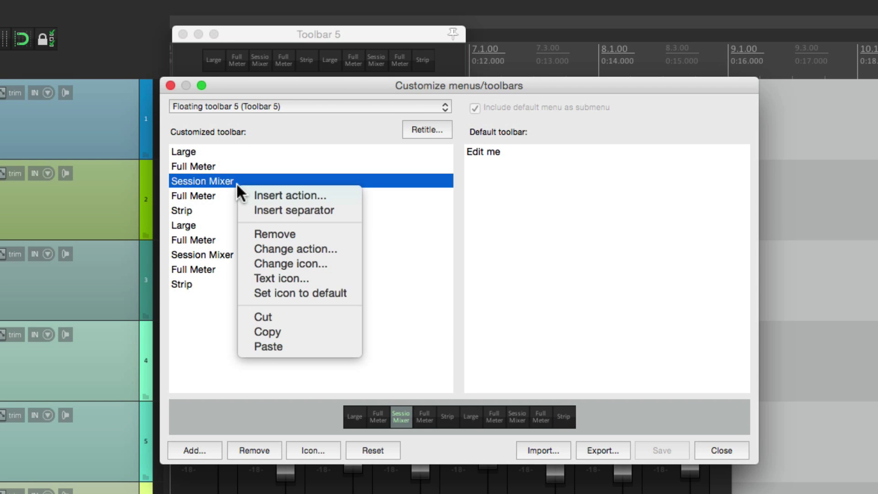
pyautogui.click(242, 214)
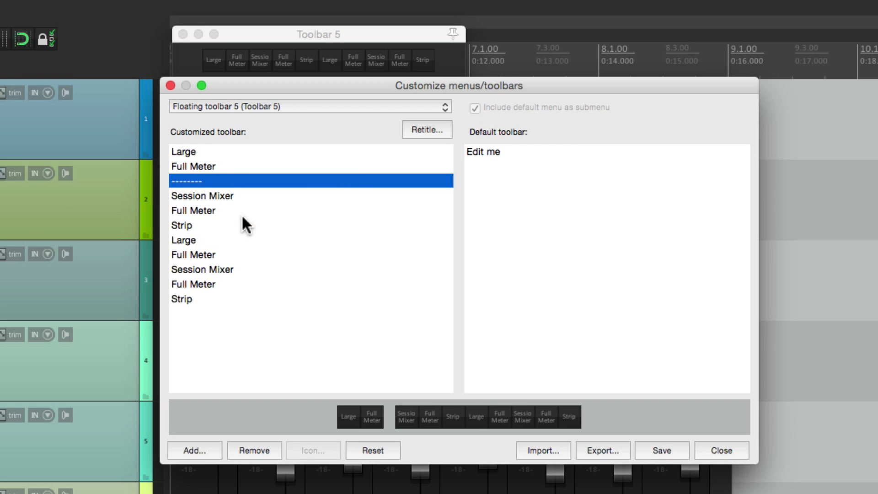
pyautogui.click(214, 239)
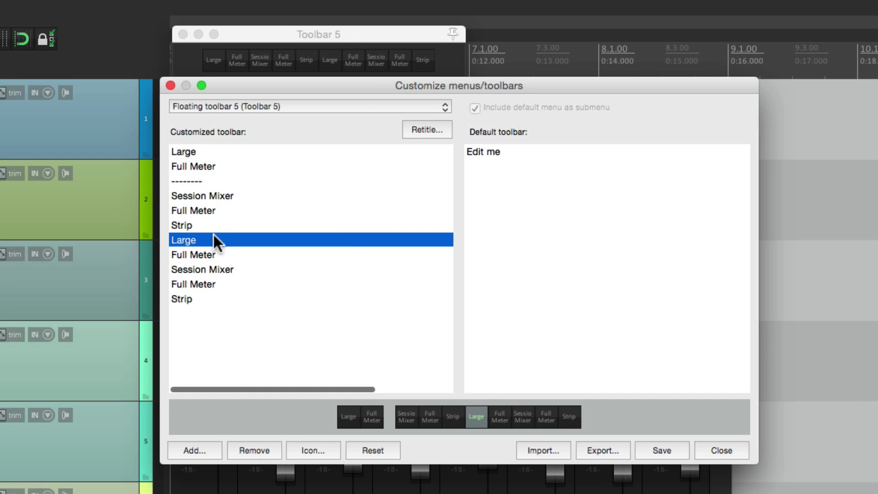
pyautogui.rightClick(214, 236)
pyautogui.click(227, 260)
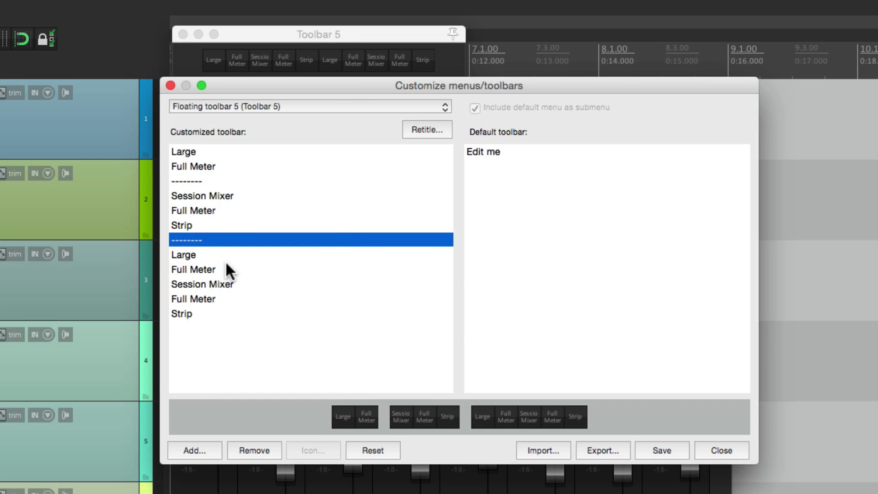
pyautogui.click(217, 282)
pyautogui.rightClick(218, 283)
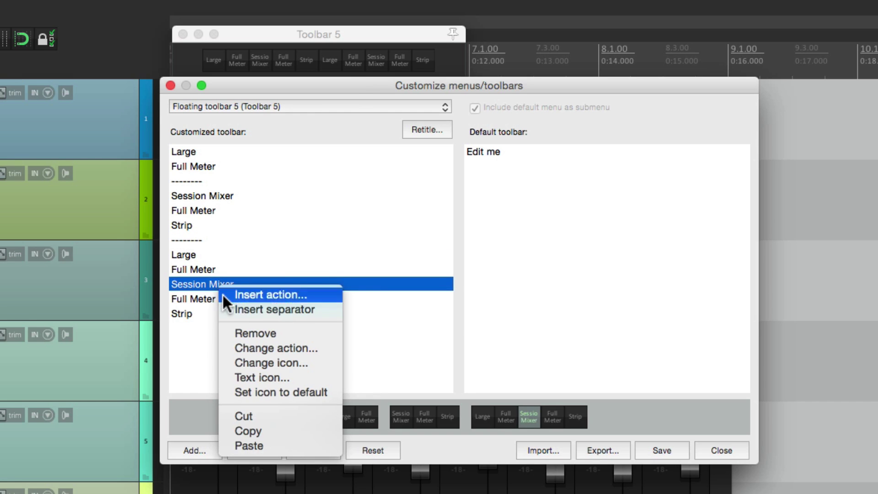
pyautogui.click(224, 311)
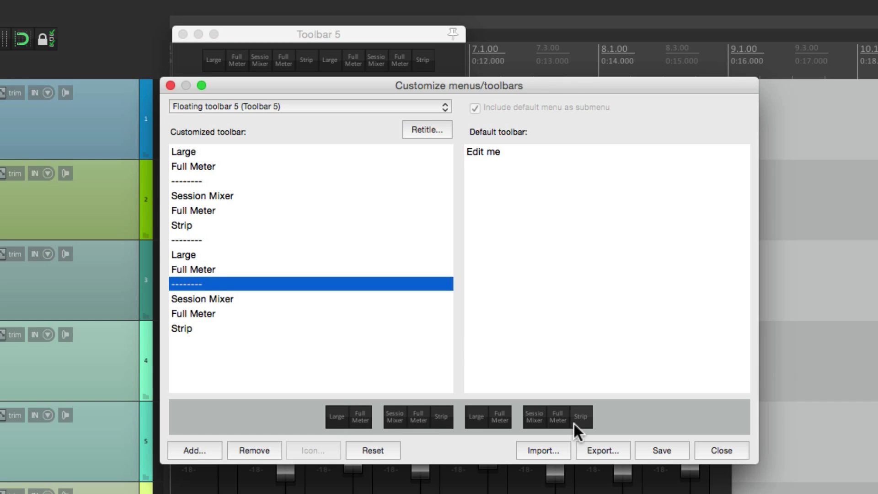
# Step: Save the grouped toolbar, close the customization window, and reposition the floating Toolbar 5
pyautogui.click(668, 457)
pyautogui.click(702, 450)
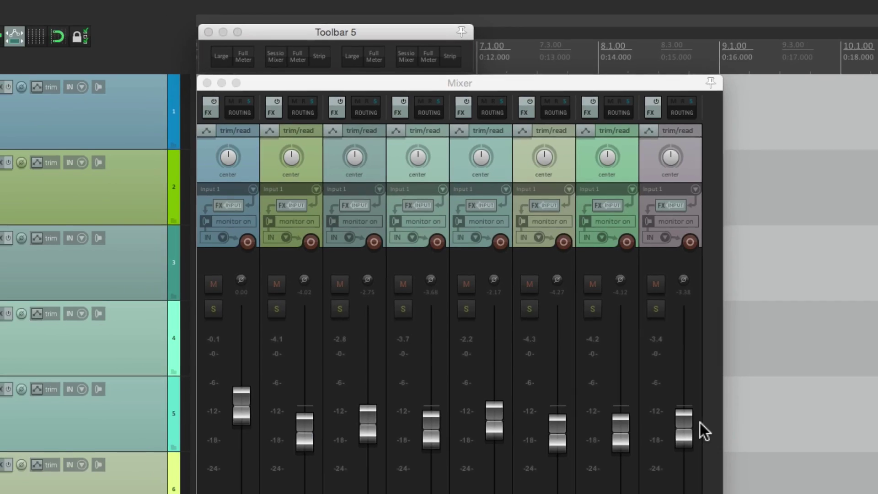
pyautogui.click(433, 21)
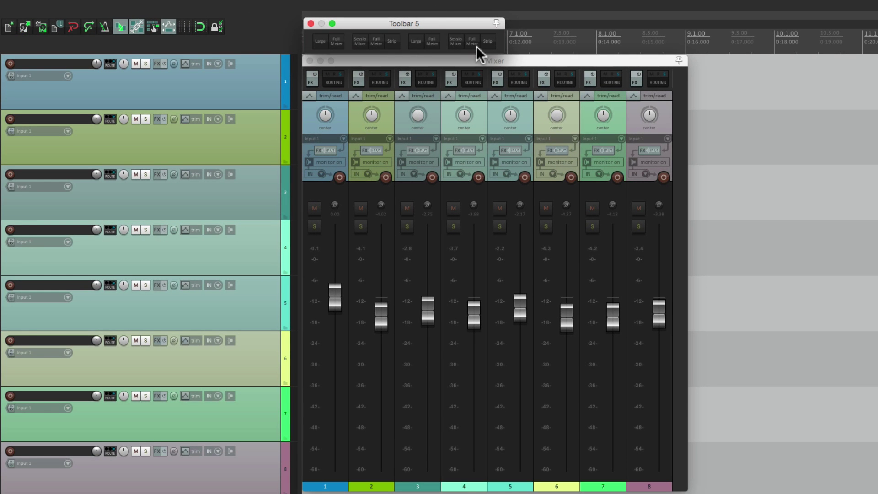
pyautogui.moveTo(437, 21)
pyautogui.mouseDown()
pyautogui.moveTo(538, 39)
pyautogui.moveTo(454, 73)
pyautogui.moveTo(432, 17)
pyautogui.mouseUp()
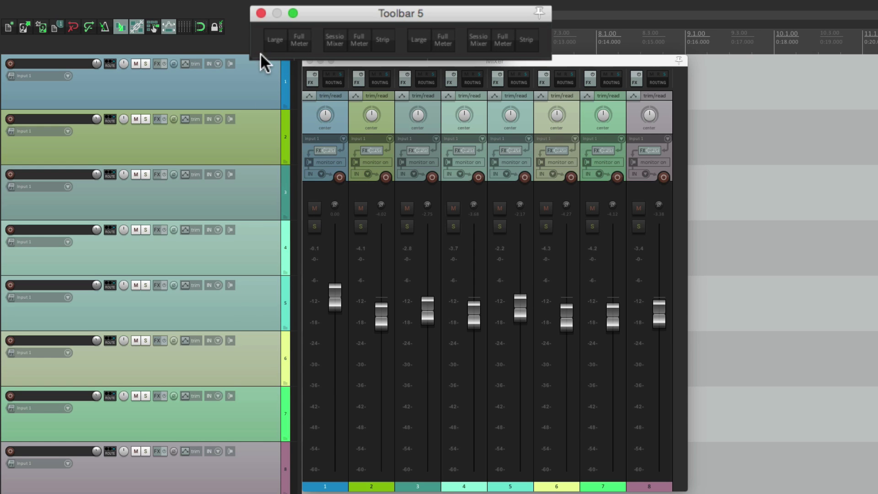
# Step: Test the buttons: tracks Full Meter and Large, mixer Full Meter, Strip, Session Mixer, then tracks back to Large
pyautogui.click(295, 44)
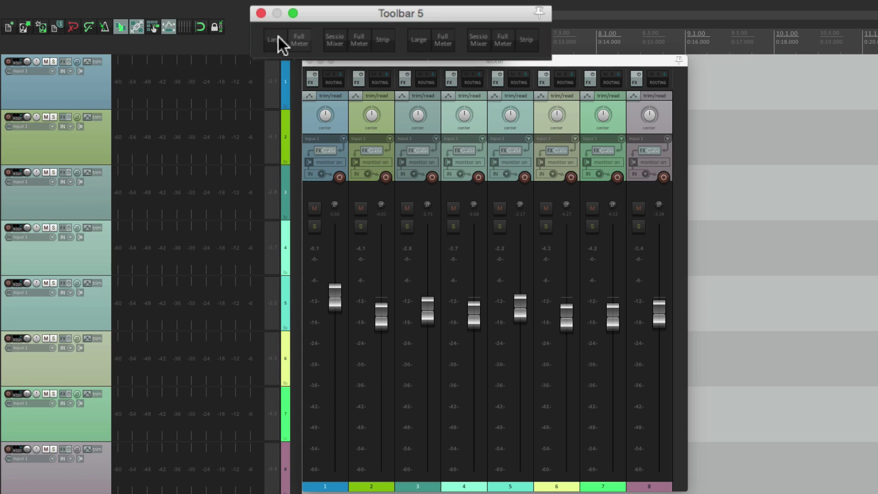
pyautogui.click(278, 36)
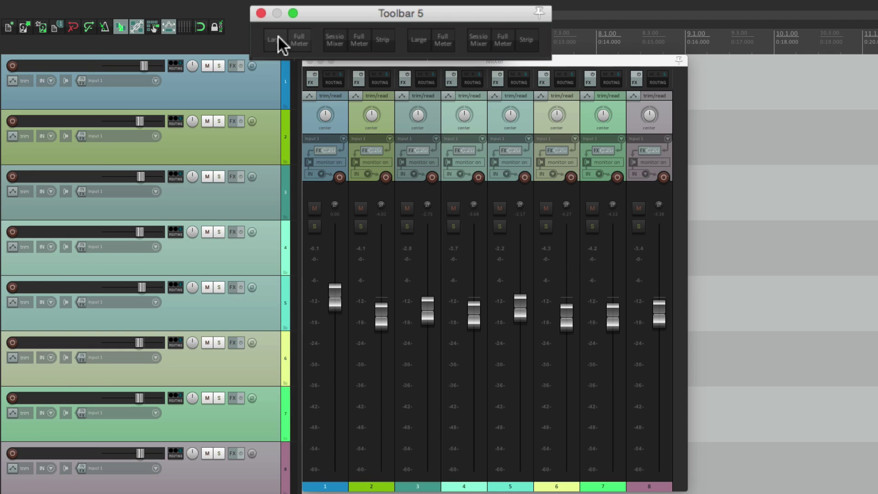
pyautogui.click(354, 41)
pyautogui.click(384, 41)
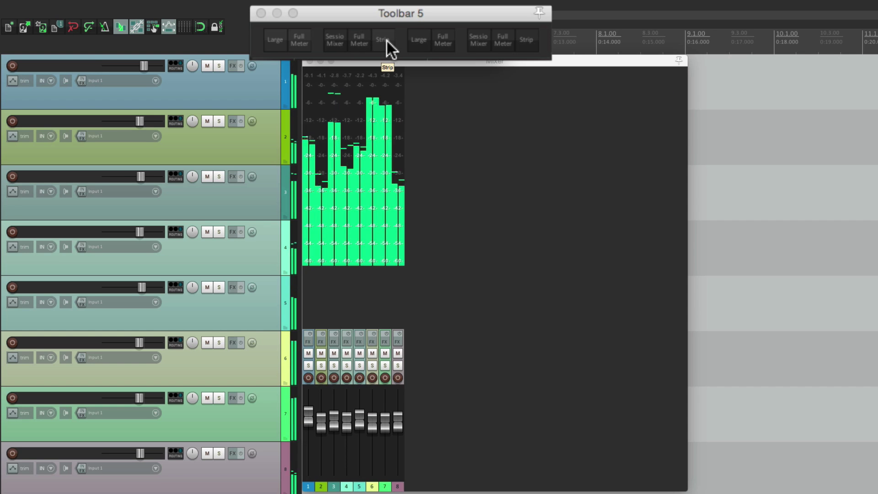
pyautogui.click(336, 39)
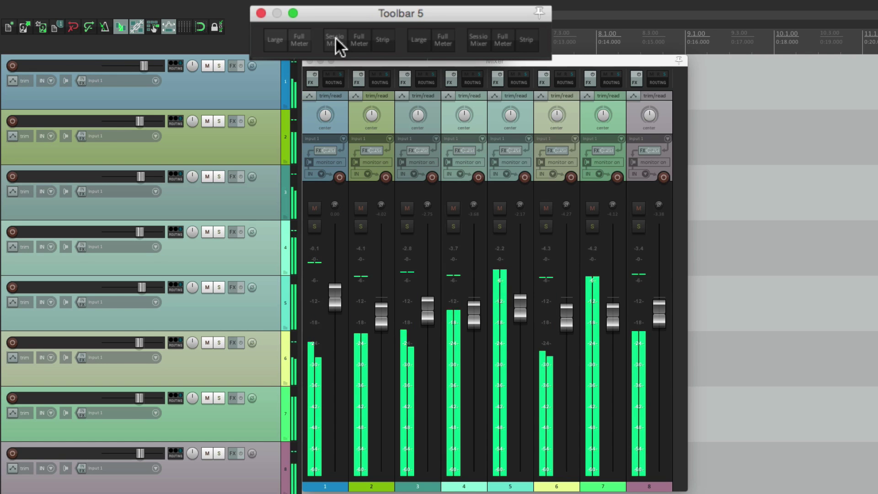
pyautogui.click(291, 42)
pyautogui.click(277, 40)
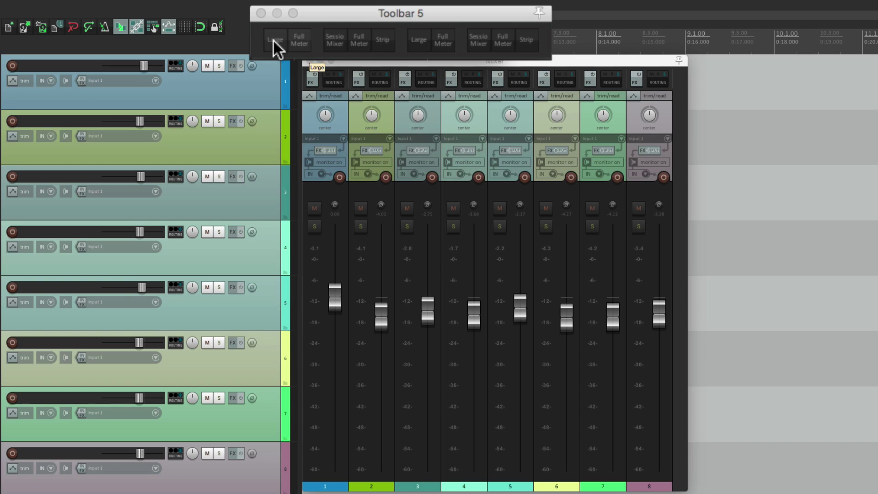
# Step: Apply the Full Meter track layout to tracks 1 and 2, then clear the selection
pyautogui.click(254, 83)
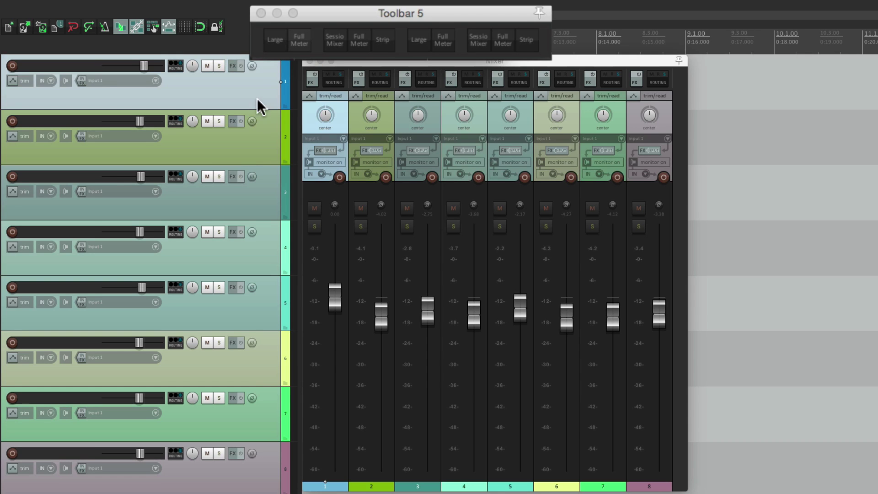
pyautogui.keyDown('shift'); pyautogui.click(256, 149); pyautogui.keyUp('shift')
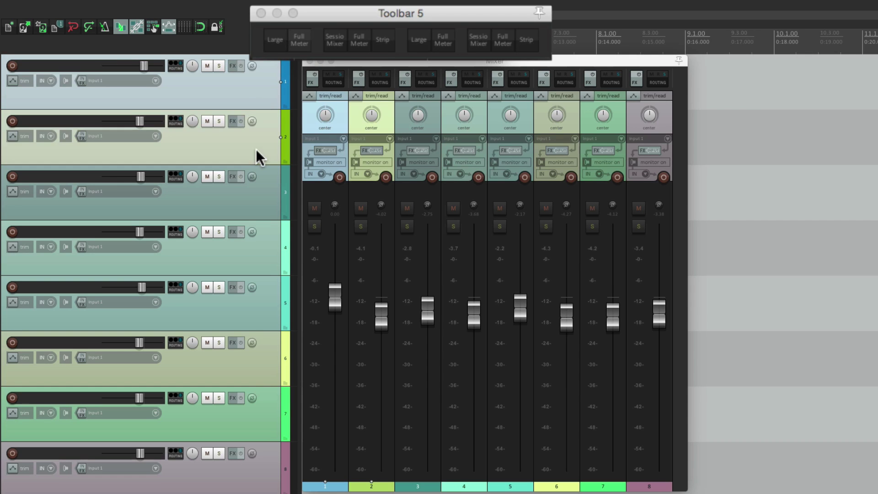
pyautogui.click(436, 47)
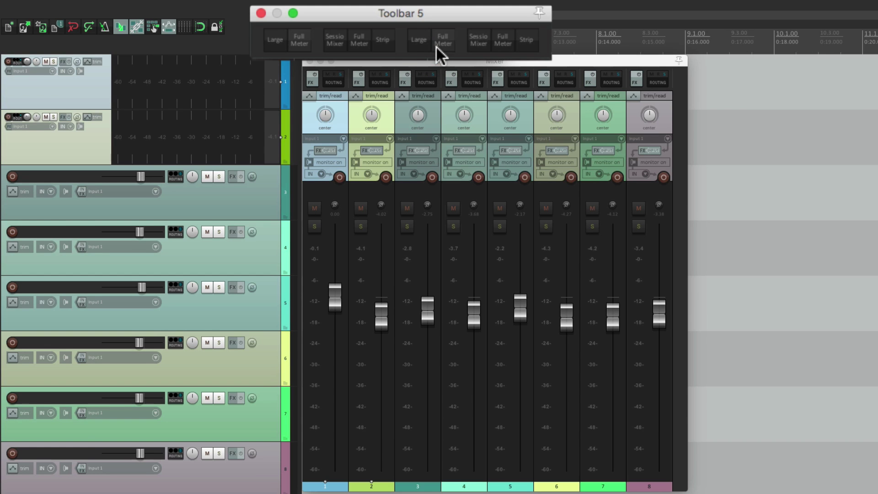
pyautogui.click(251, 111)
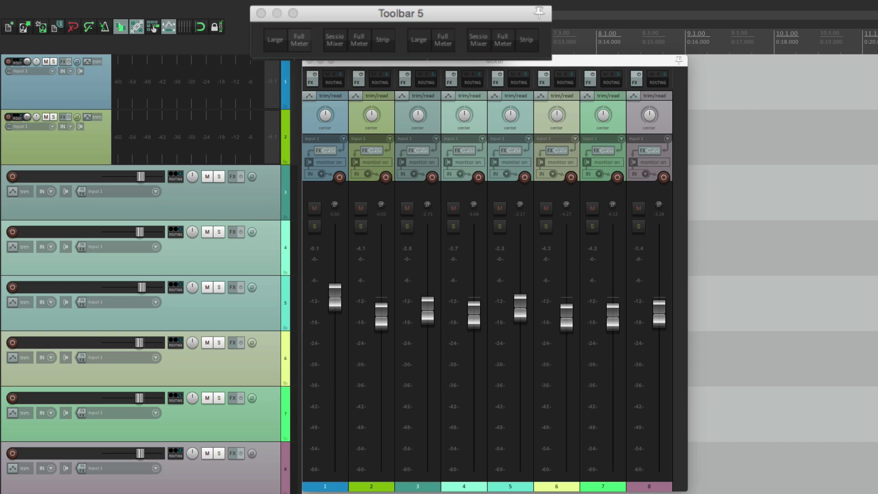
# Step: Select mixer strips 1, 3, 5 and 7 and give them the Full Meter mixer layout
pyautogui.click(333, 488)
pyautogui.keyDown('shift'); pyautogui.click(365, 488); pyautogui.keyUp('shift')
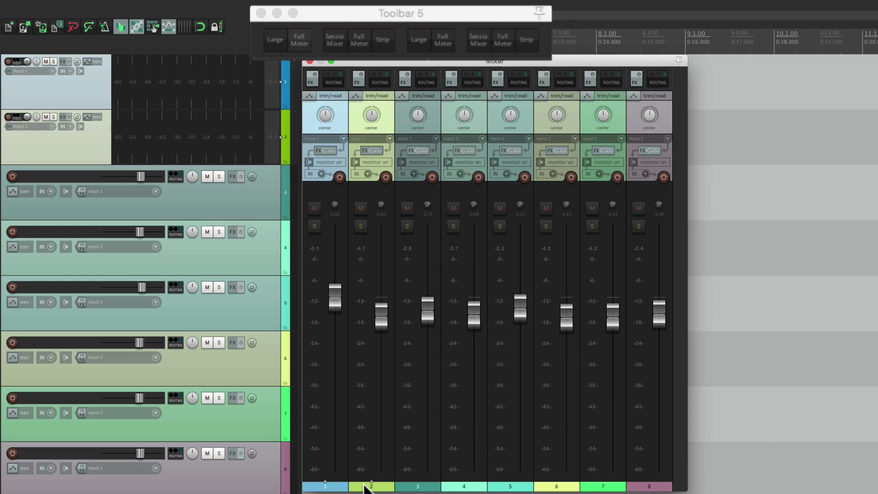
pyautogui.click(337, 487)
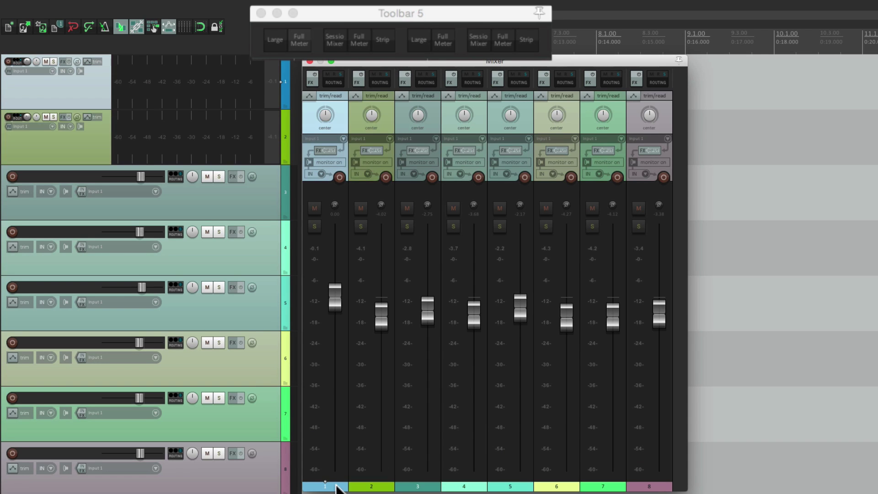
pyautogui.keyDown('super'); pyautogui.click(424, 488); pyautogui.keyUp('super')
pyautogui.keyDown('super'); pyautogui.click(504, 487); pyautogui.keyUp('super')
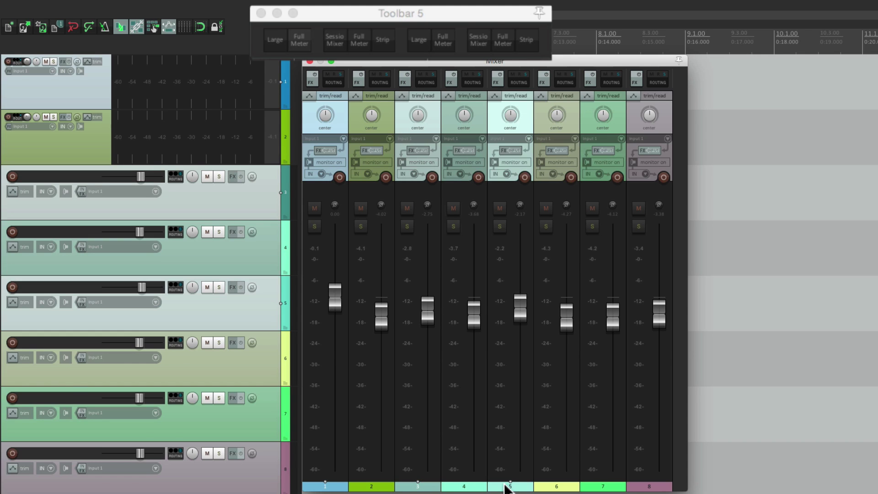
pyautogui.keyDown('super'); pyautogui.click(587, 487); pyautogui.keyUp('super')
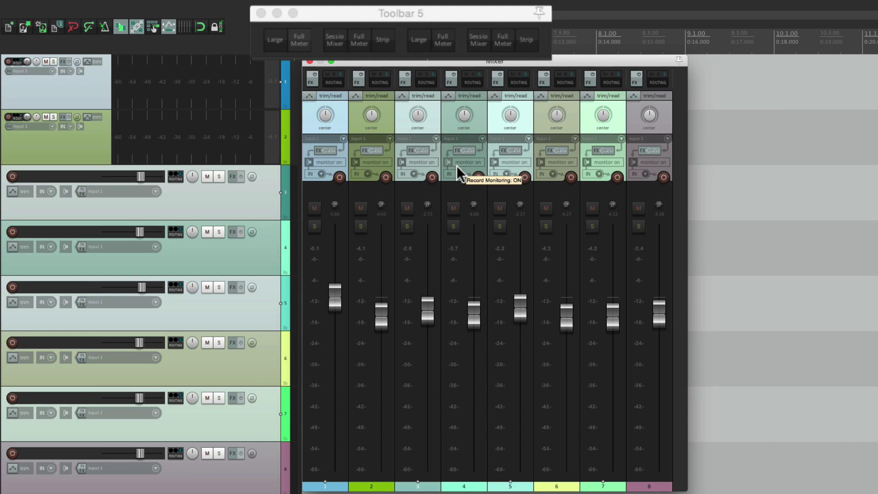
pyautogui.click(503, 43)
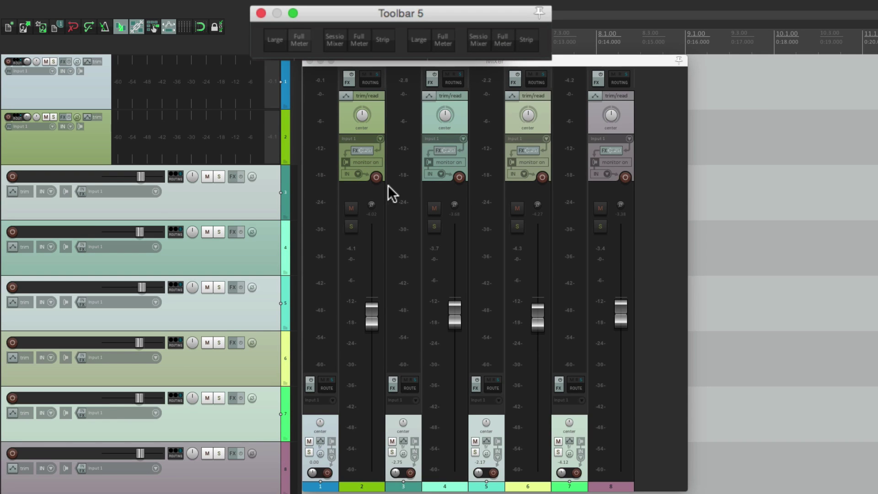
pyautogui.click(529, 42)
pyautogui.click(475, 41)
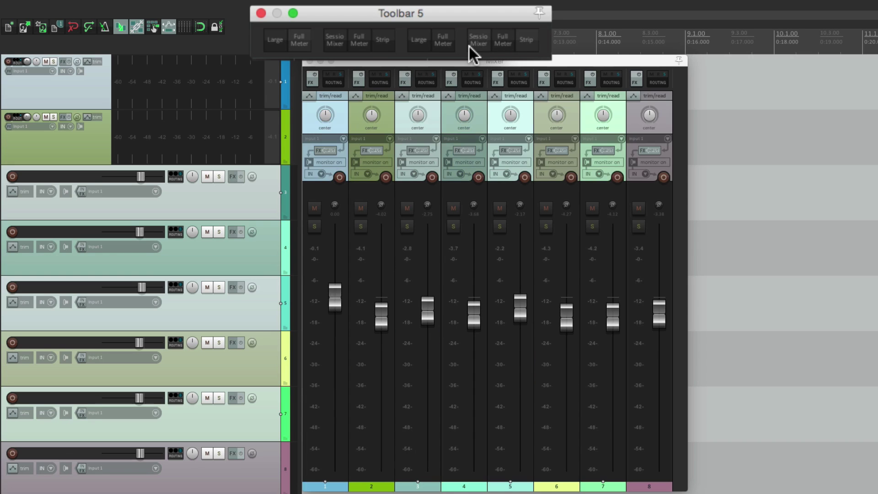
pyautogui.click(505, 44)
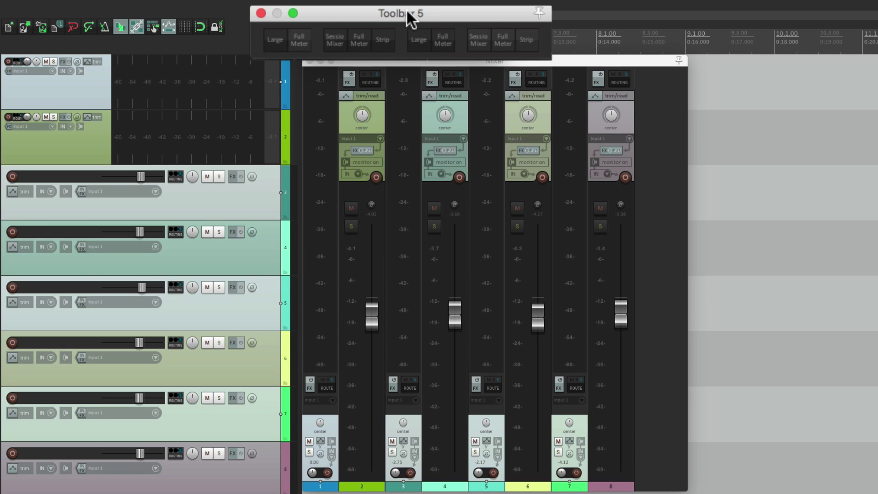
# Step: Retitle Toolbar 5 as 'Layouts' from its Customize toolbar window, then close that window
pyautogui.rightClick(401, 40)
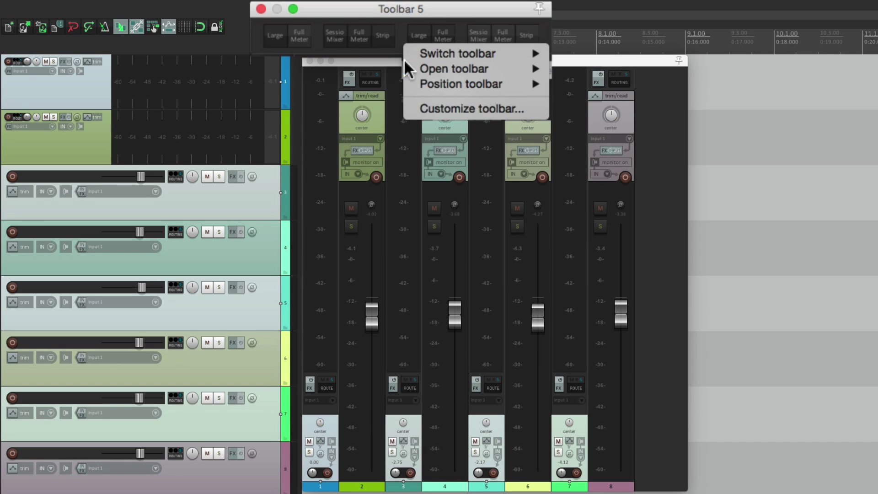
pyautogui.click(409, 109)
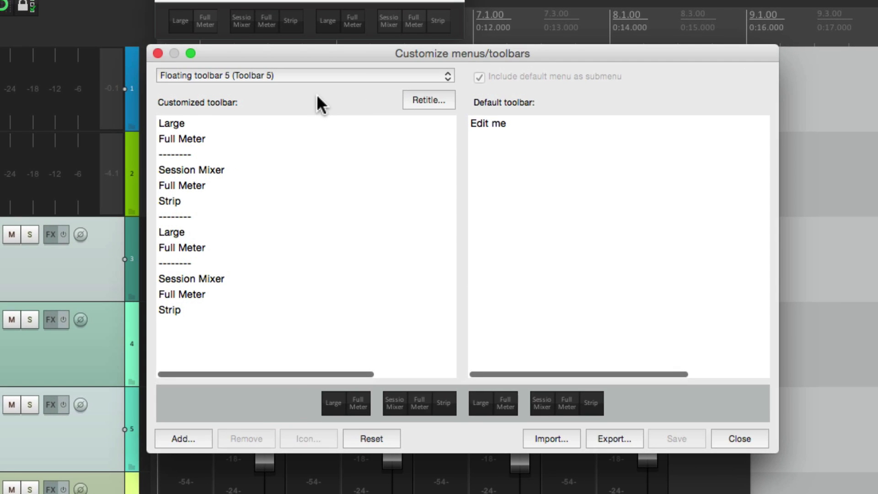
pyautogui.click(433, 97)
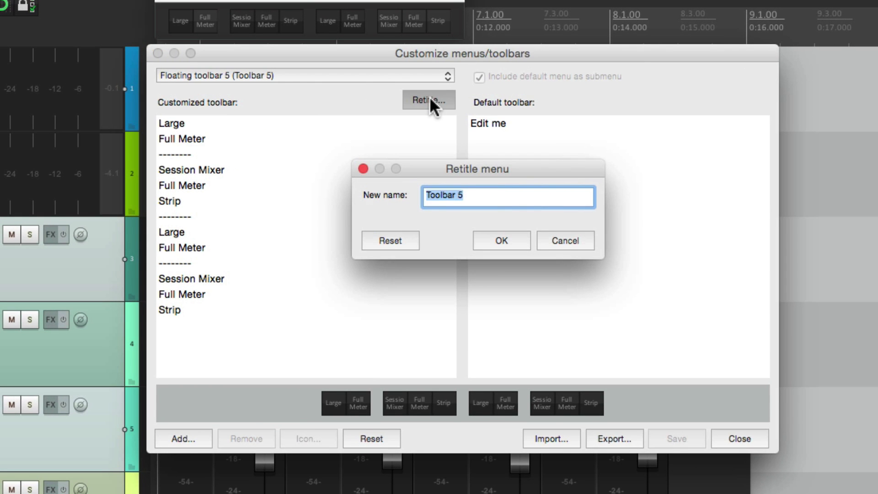
pyautogui.write('Layouts')
pyautogui.press('Return')
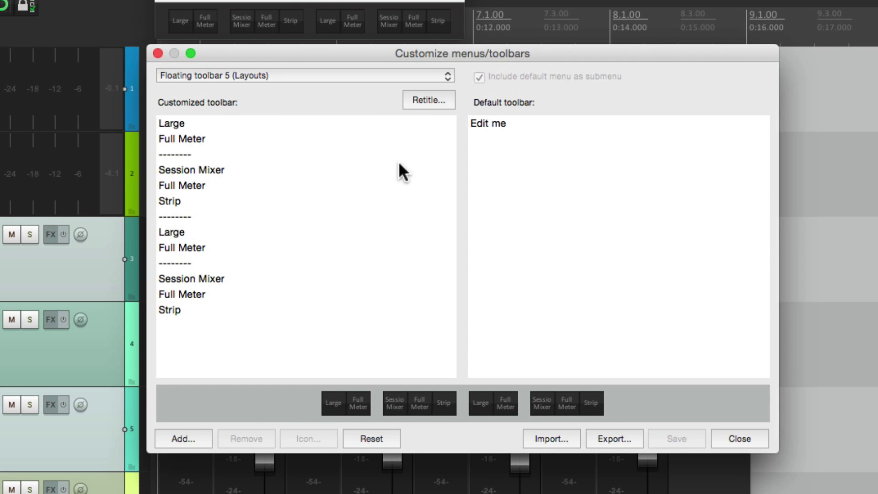
pyautogui.click(158, 54)
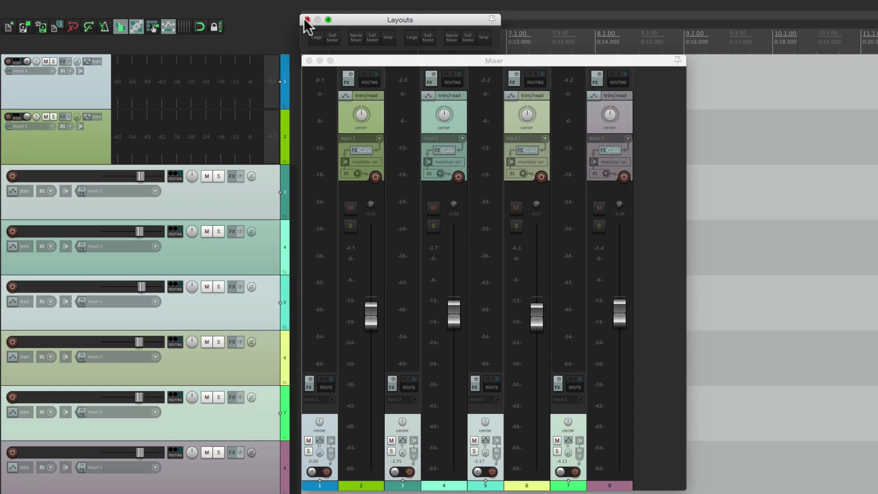
# Step: Close the floating toolbar and reopen the Layouts toolbar from the main toolbar's Open toolbar menu
pyautogui.click(307, 20)
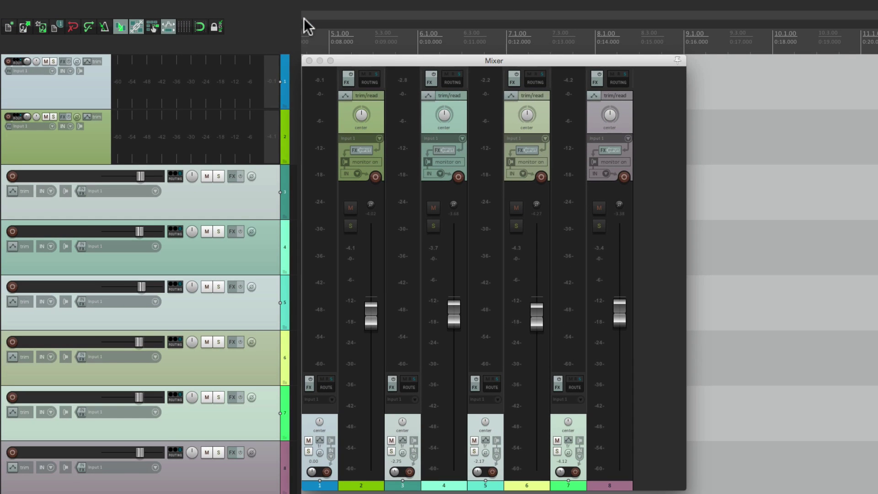
pyautogui.rightClick(270, 28)
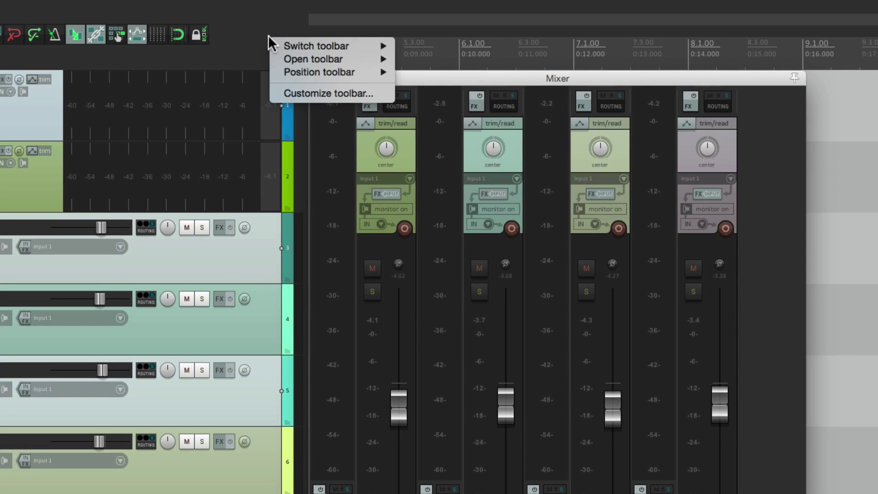
pyautogui.moveTo(275, 47)
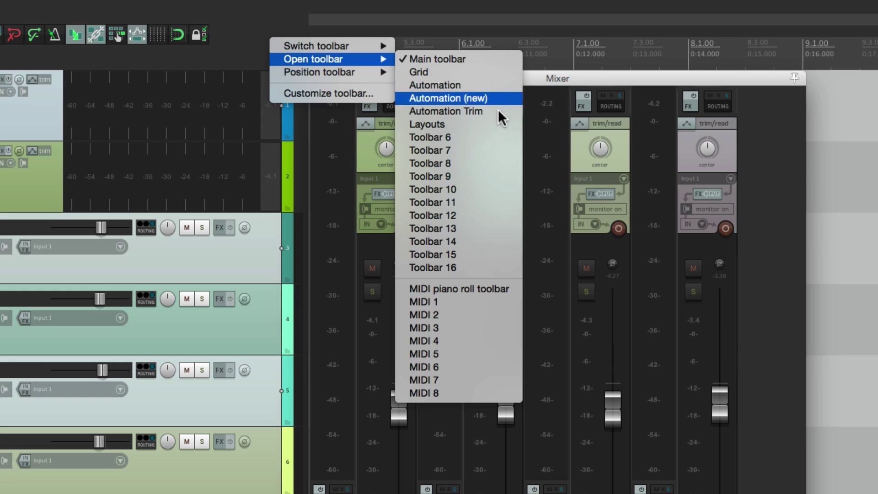
pyautogui.click(498, 126)
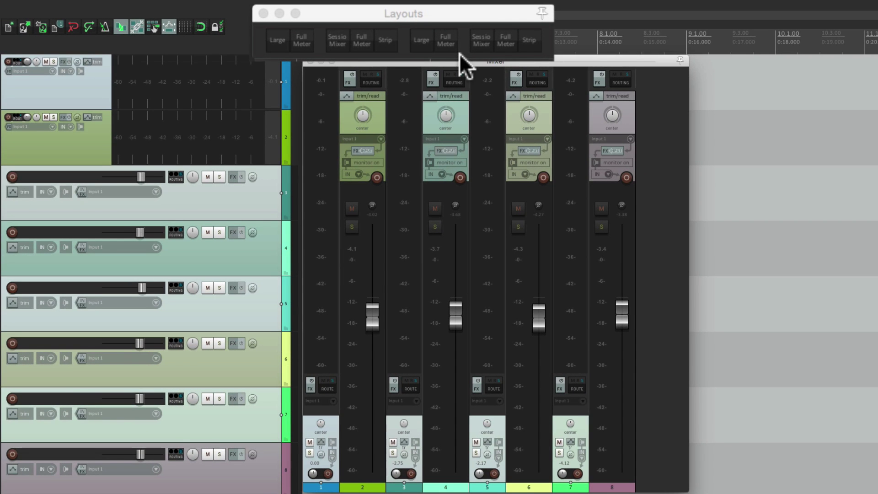
# Step: Set all tracks to the Full Meter layout and cycle mixer layouts, ending on Strip
pyautogui.click(419, 42)
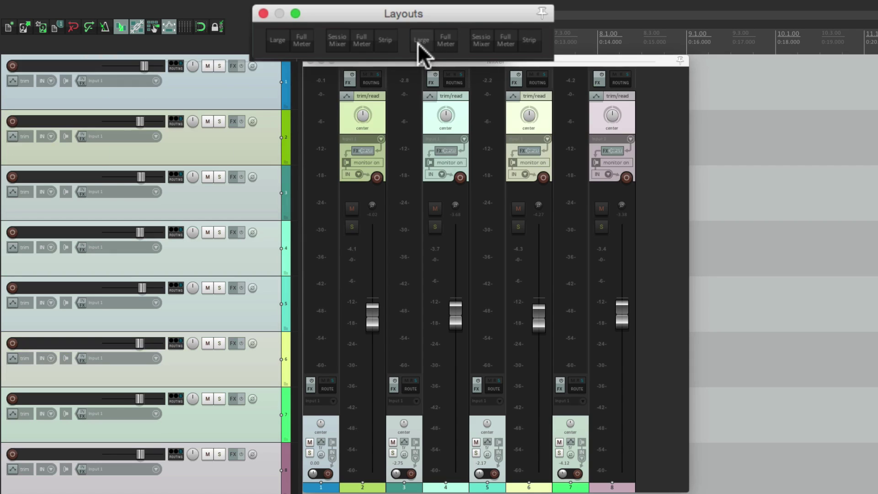
pyautogui.click(446, 42)
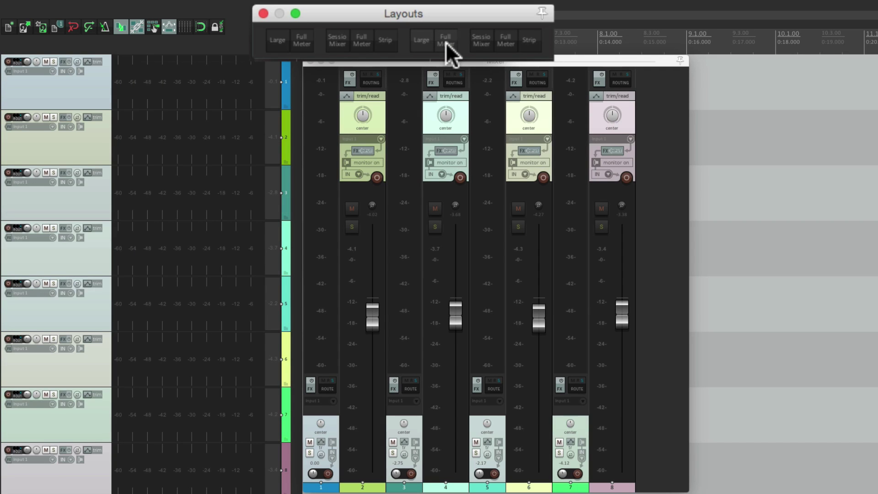
pyautogui.click(474, 45)
pyautogui.click(500, 43)
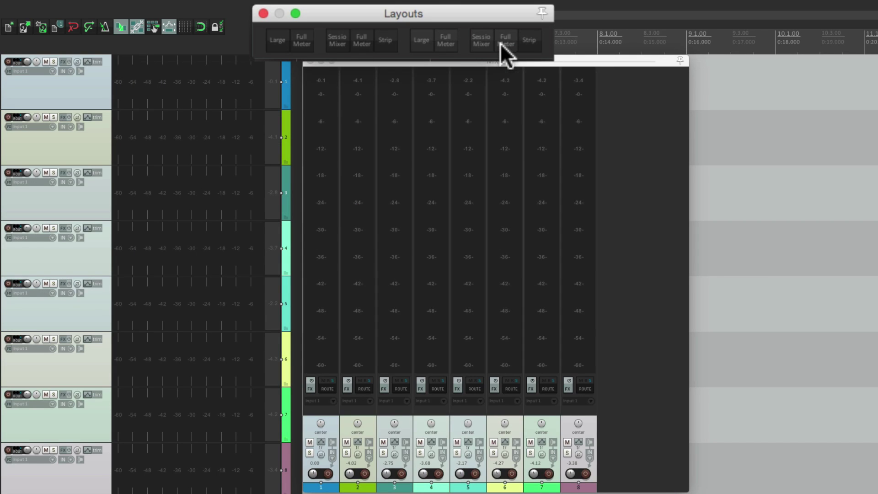
pyautogui.click(529, 42)
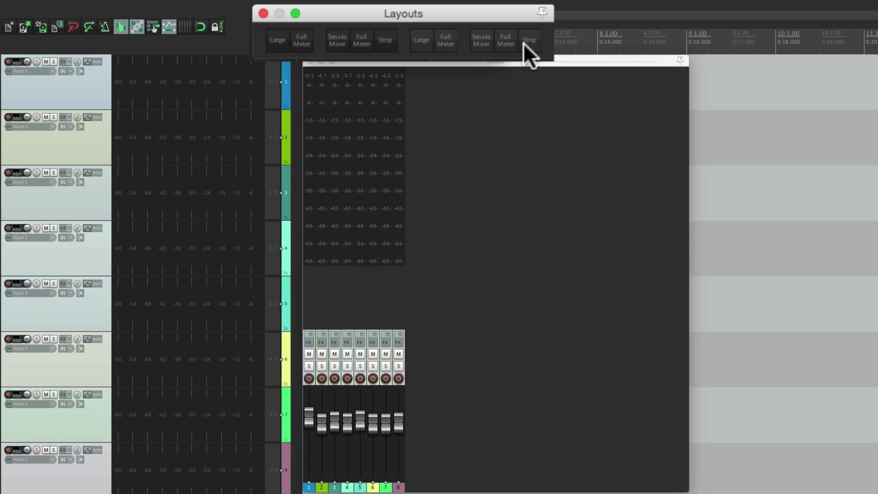
pyautogui.click(426, 41)
pyautogui.click(446, 41)
pyautogui.click(489, 40)
pyautogui.click(498, 40)
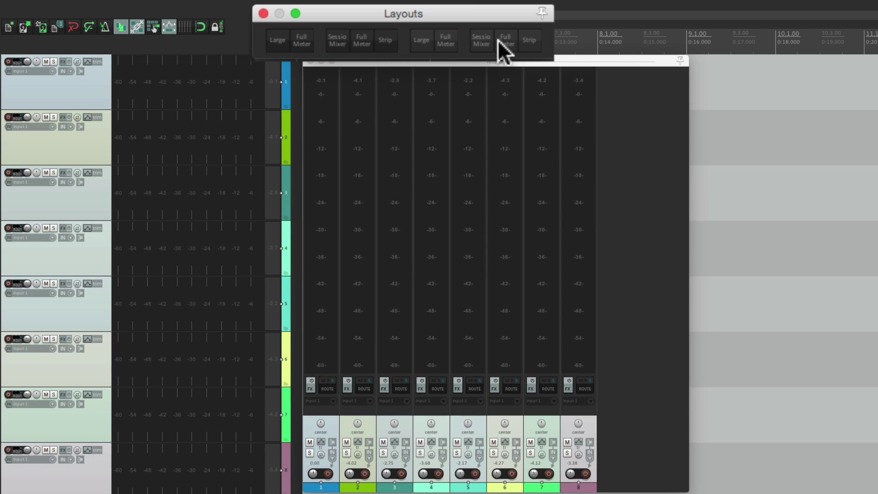
pyautogui.click(526, 40)
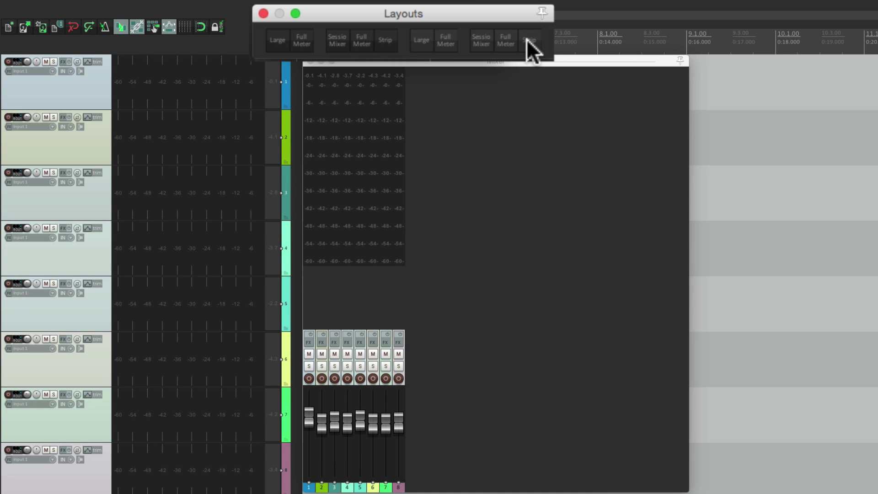